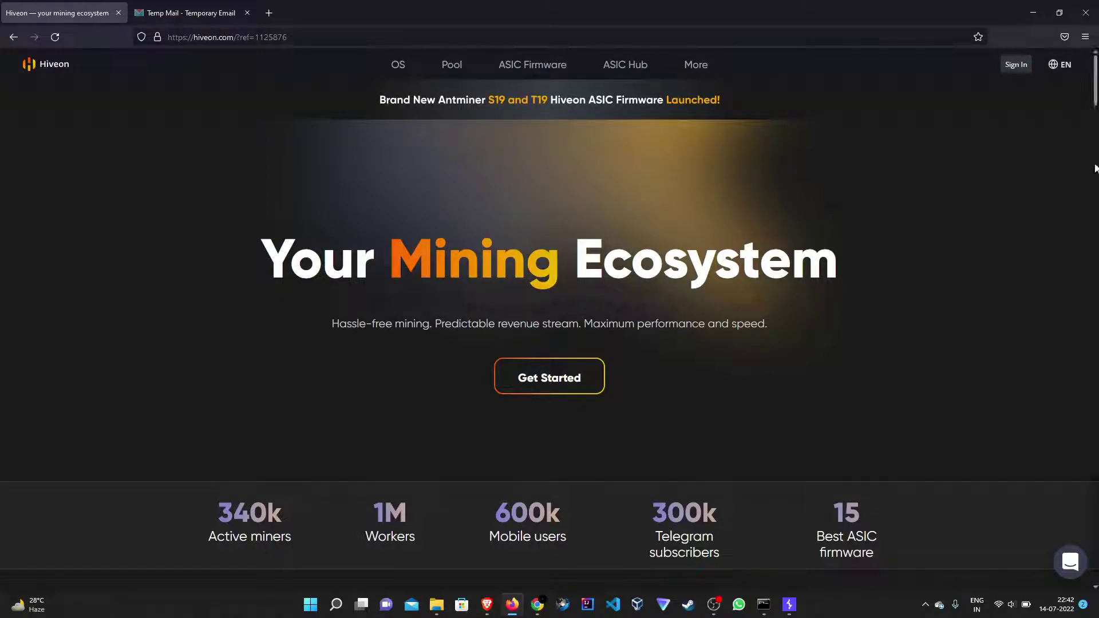
Scroll down the Hiveon homepage to the footer's social icons.
{"action": "left_click_drag", "start_coordinate": [1095, 100], "coordinate": [1096, 108]}
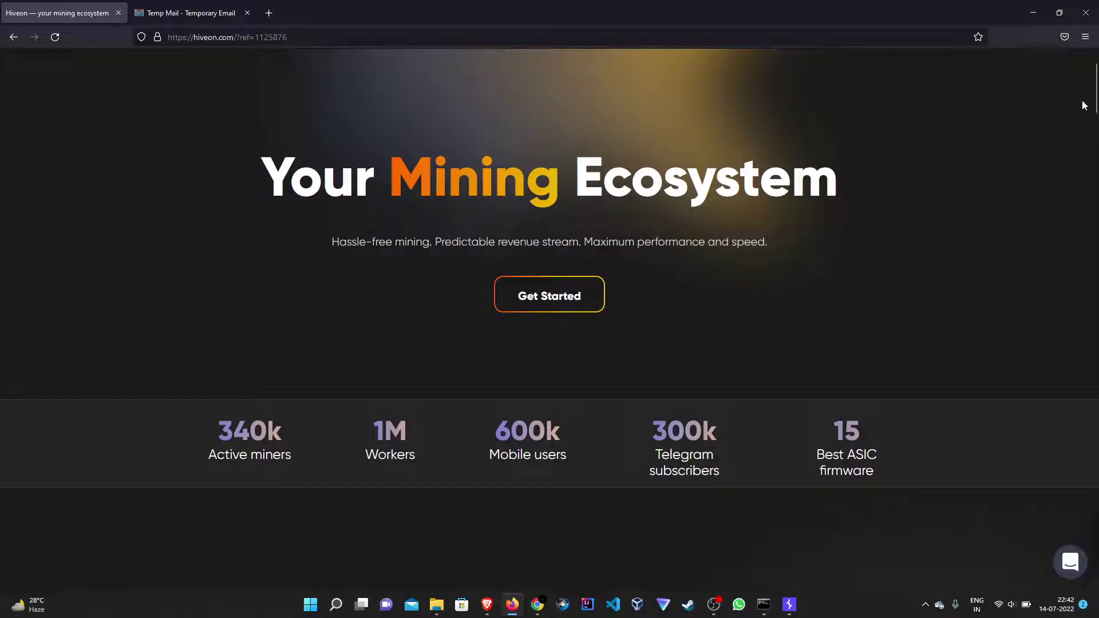
{"action": "mouse_move", "coordinate": [1094, 109]}
{"action": "left_mouse_down"}
{"action": "mouse_move", "coordinate": [1093, 181]}
{"action": "mouse_move", "coordinate": [1095, 97]}
{"action": "left_mouse_up"}
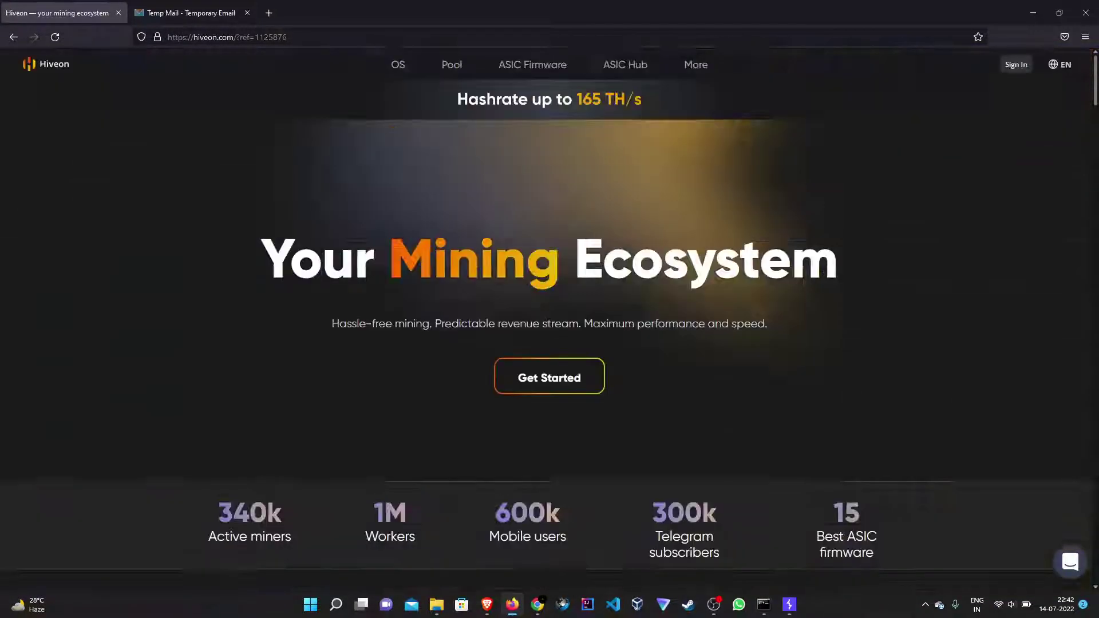
{"action": "scroll", "coordinate": [990, 143], "scroll_direction": "down", "scroll_amount": 4}
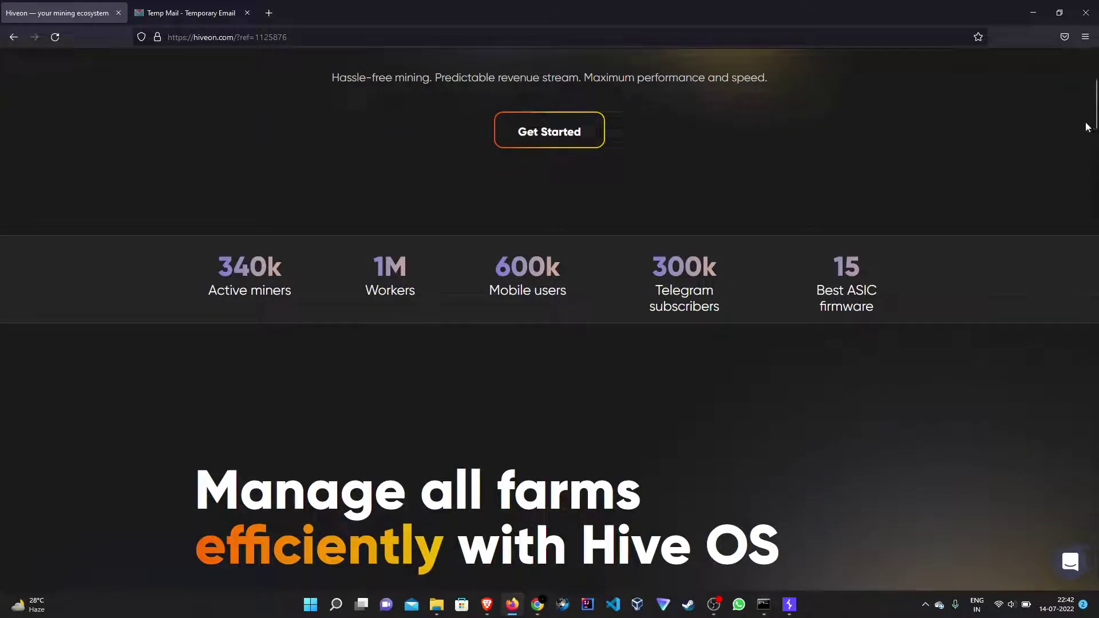
{"action": "left_click_drag", "start_coordinate": [1095, 123], "coordinate": [1094, 349]}
{"action": "scroll", "coordinate": [1058, 393], "scroll_direction": "down", "scroll_amount": 10}
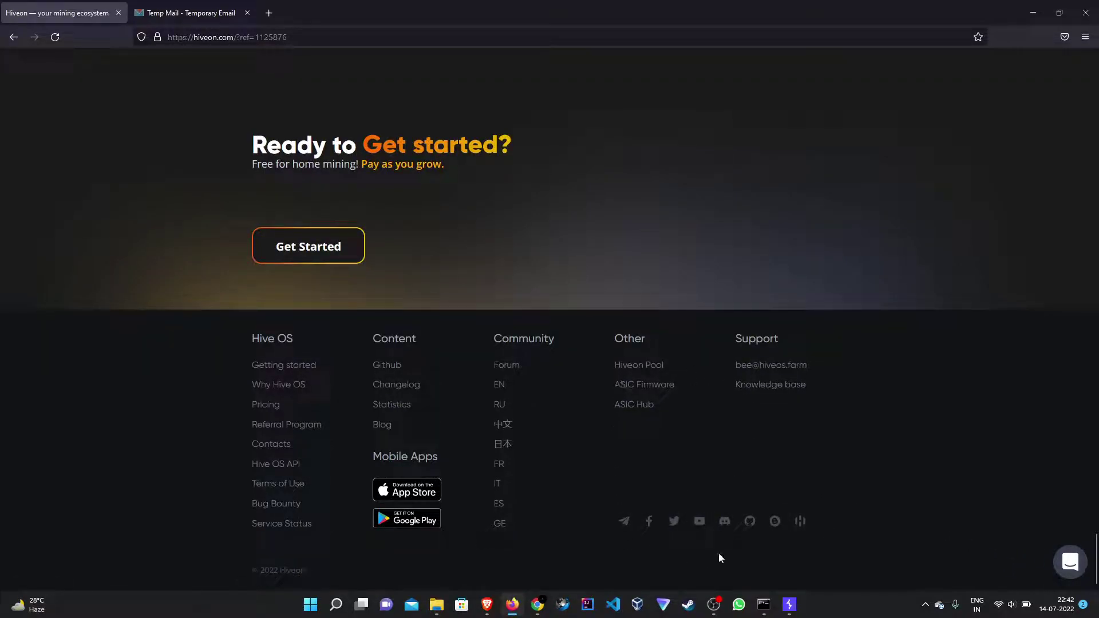
Open the footer Facebook link in a new tab, check it's Hiveon's page, then close it.
{"action": "right_click", "coordinate": [650, 522]}
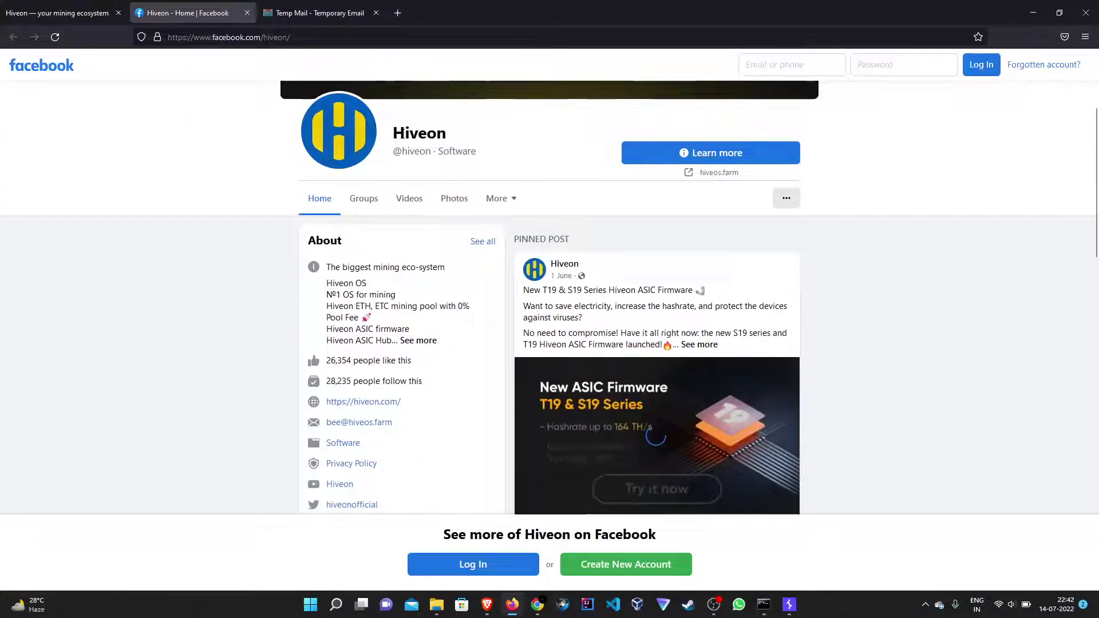
{"action": "left_click_drag", "start_coordinate": [394, 132], "coordinate": [464, 130]}
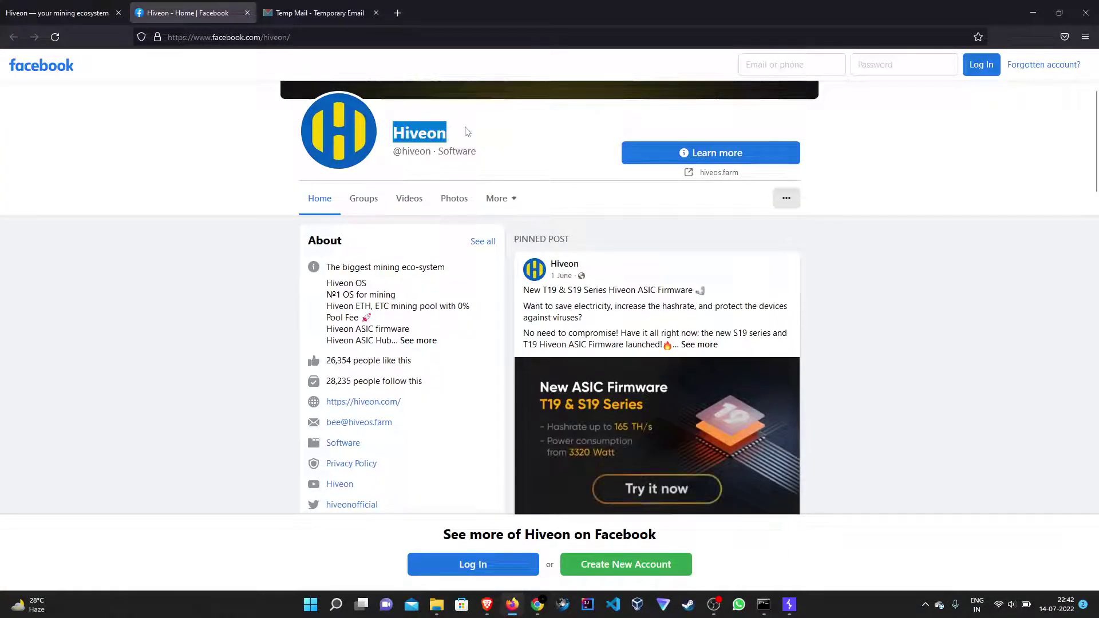
{"action": "left_click", "coordinate": [248, 13]}
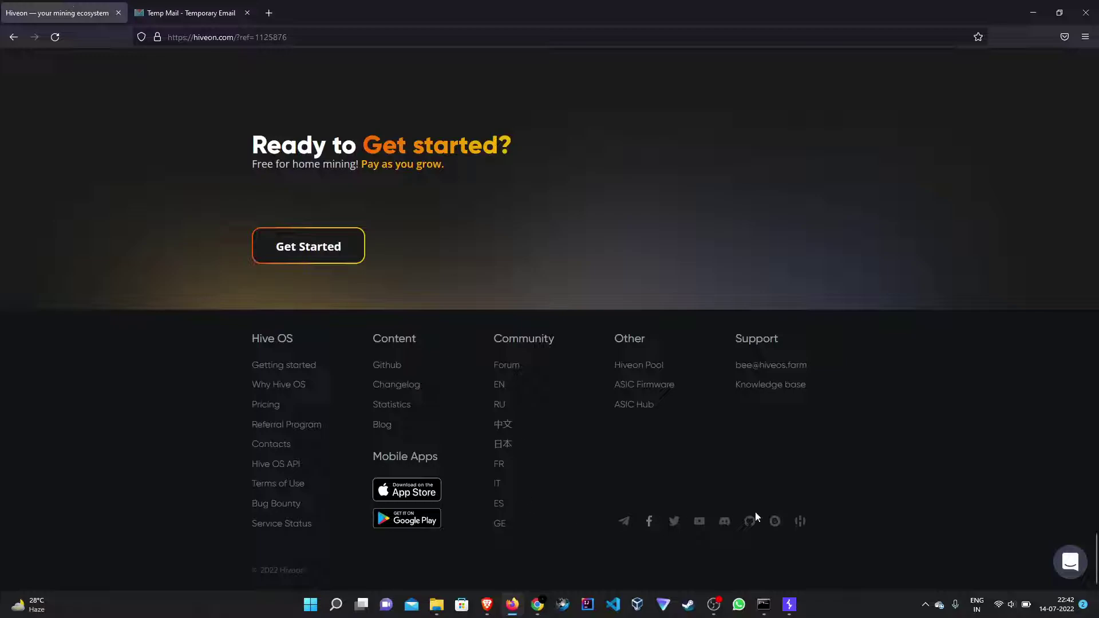
Open the footer YouTube link in a new tab, confirm the Hiveon channel, then close it.
{"action": "right_click", "coordinate": [699, 521]}
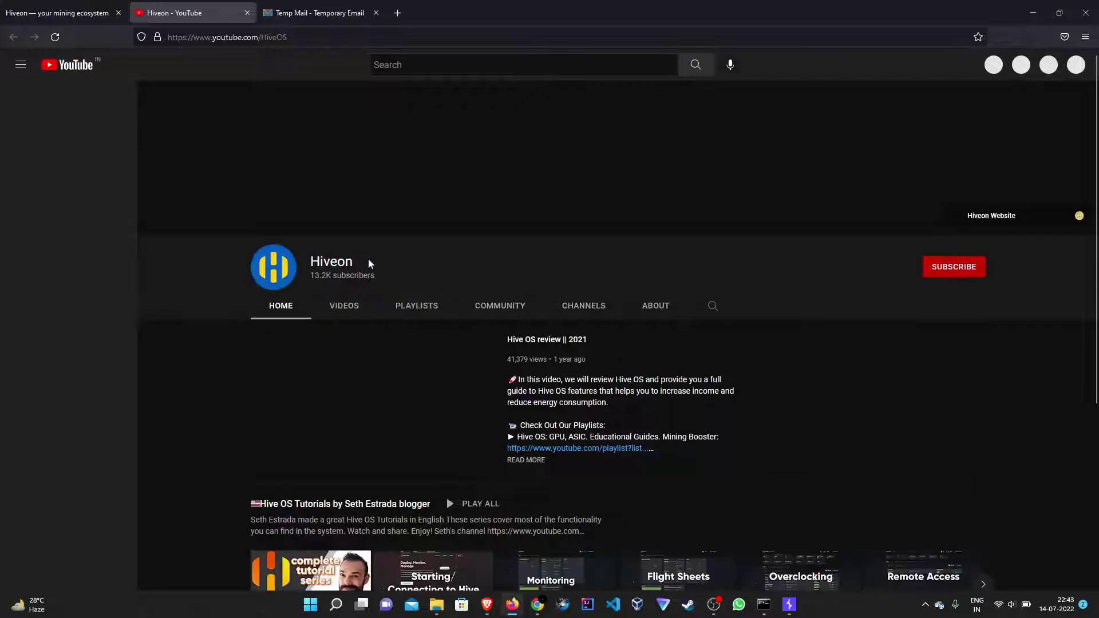
{"action": "double_click", "coordinate": [426, 266]}
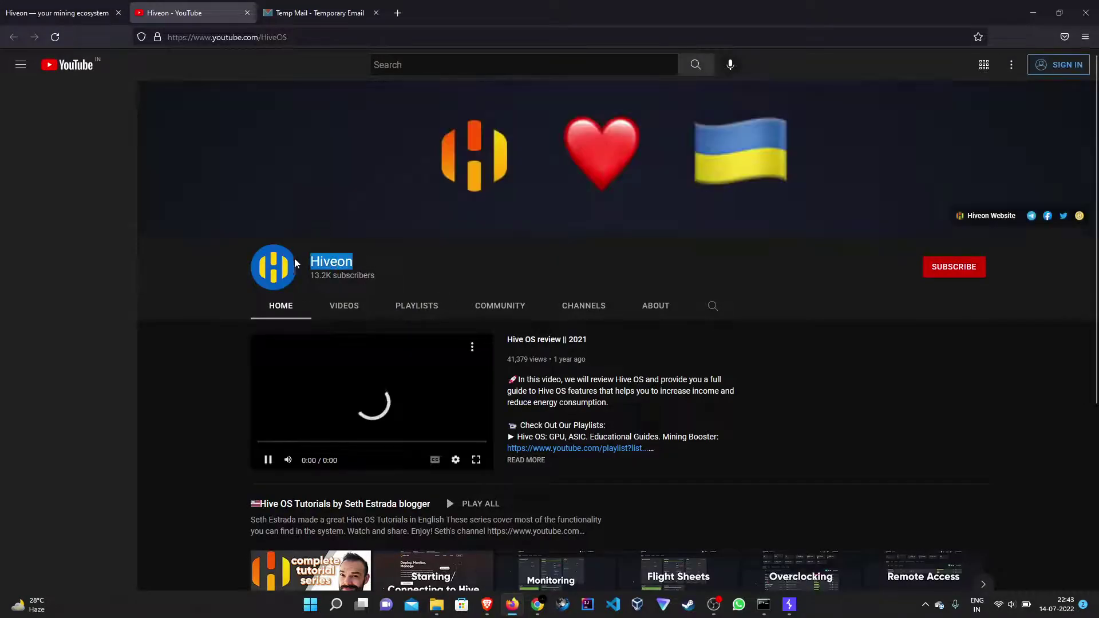
{"action": "left_click", "coordinate": [247, 12]}
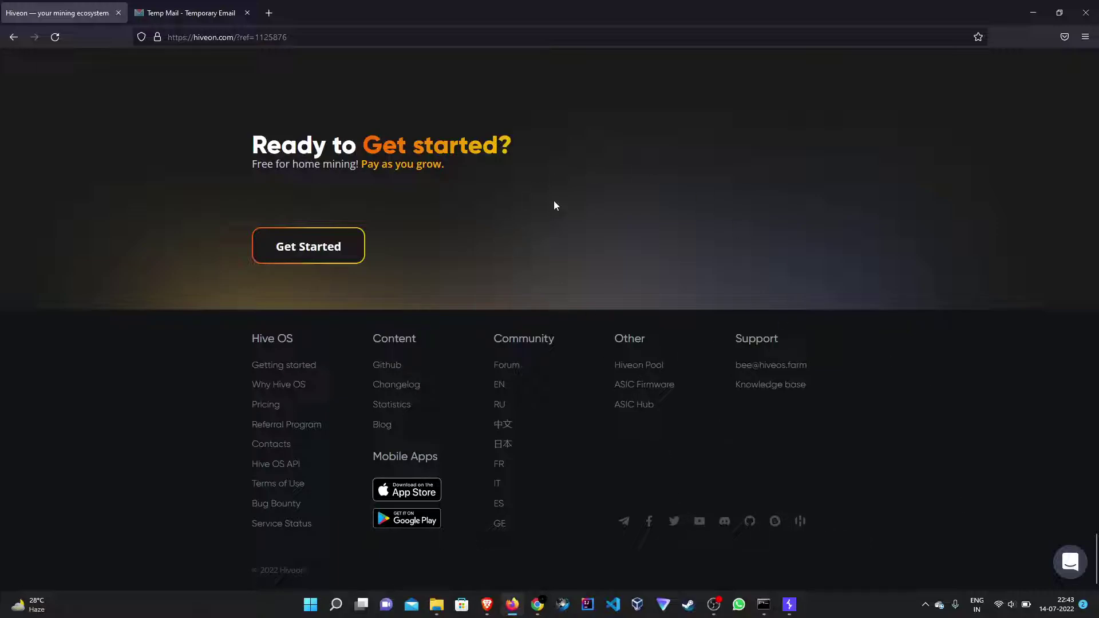
{"action": "left_click_drag", "start_coordinate": [1095, 557], "coordinate": [1096, 62]}
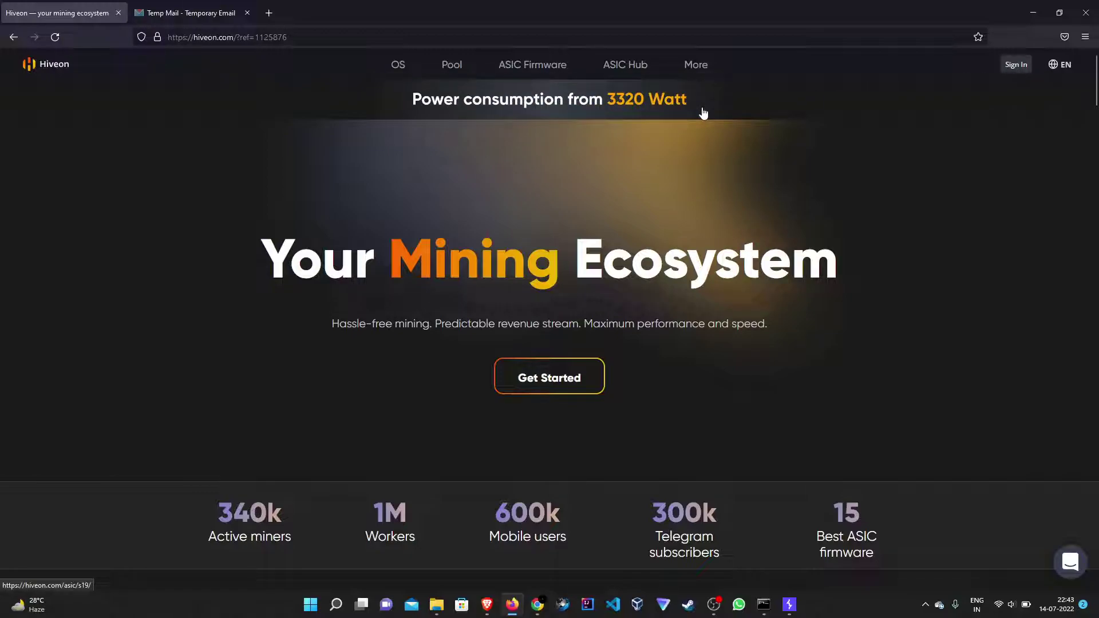
{"action": "scroll", "coordinate": [911, 378], "scroll_direction": "down", "scroll_amount": 8}
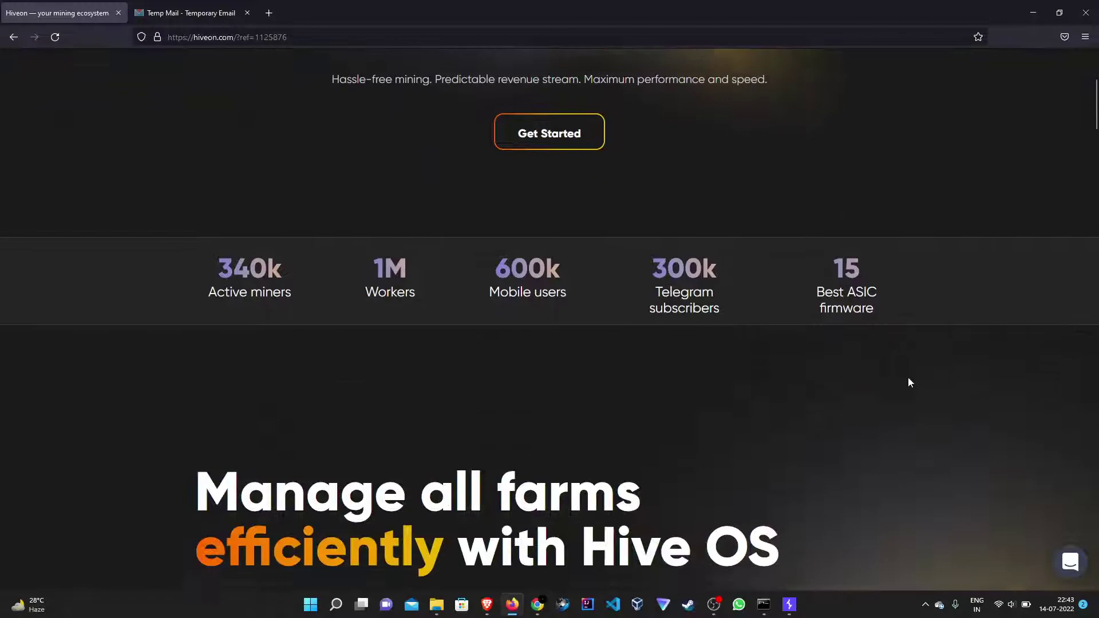
{"action": "scroll", "coordinate": [910, 383], "scroll_direction": "up", "scroll_amount": 8}
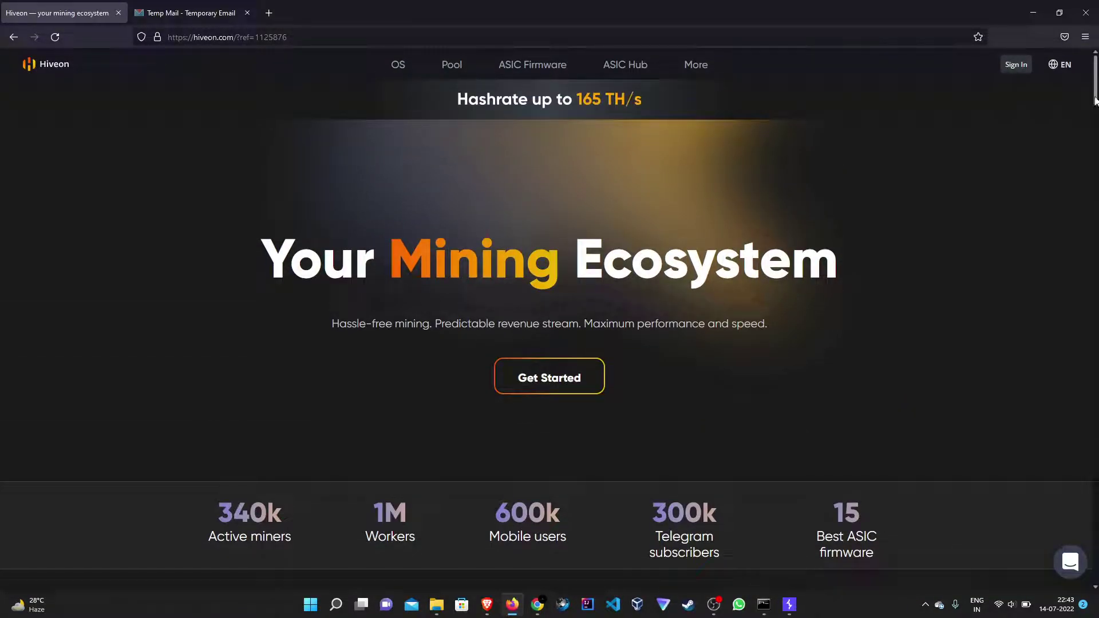
{"action": "left_click_drag", "start_coordinate": [1095, 101], "coordinate": [1095, 109]}
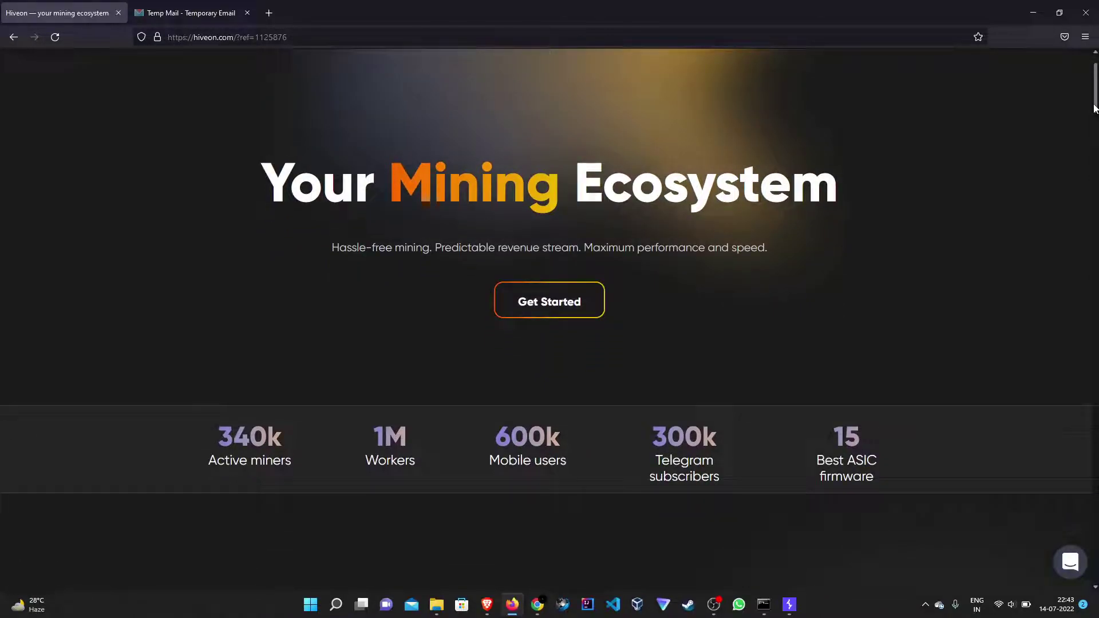
{"action": "left_click_drag", "start_coordinate": [1095, 108], "coordinate": [1095, 585]}
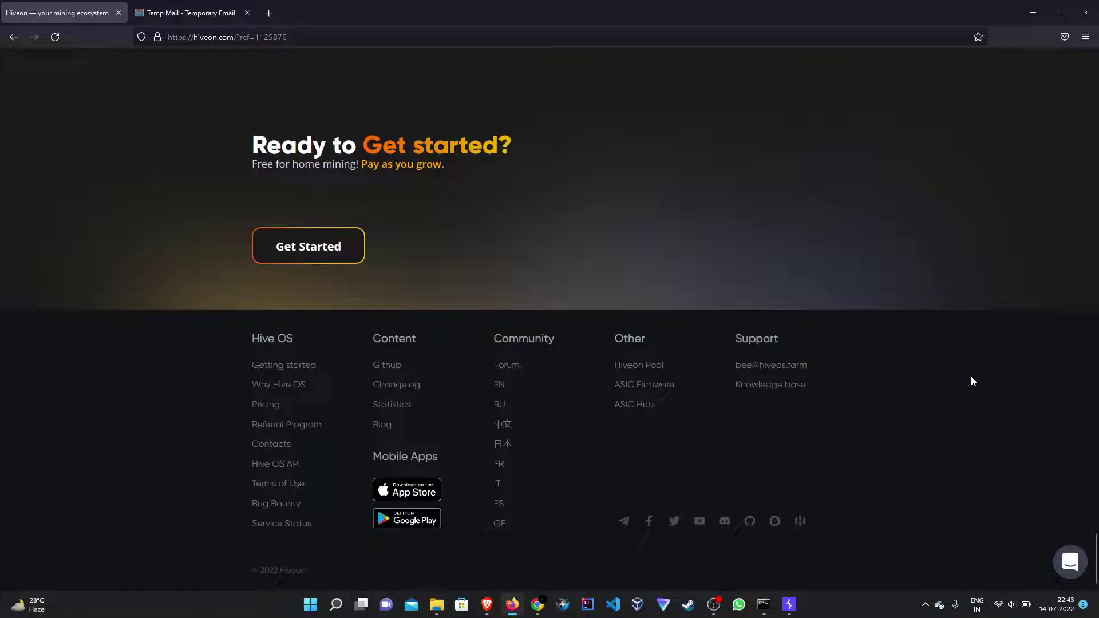
{"action": "scroll", "coordinate": [780, 302], "scroll_direction": "up", "scroll_amount": 20}
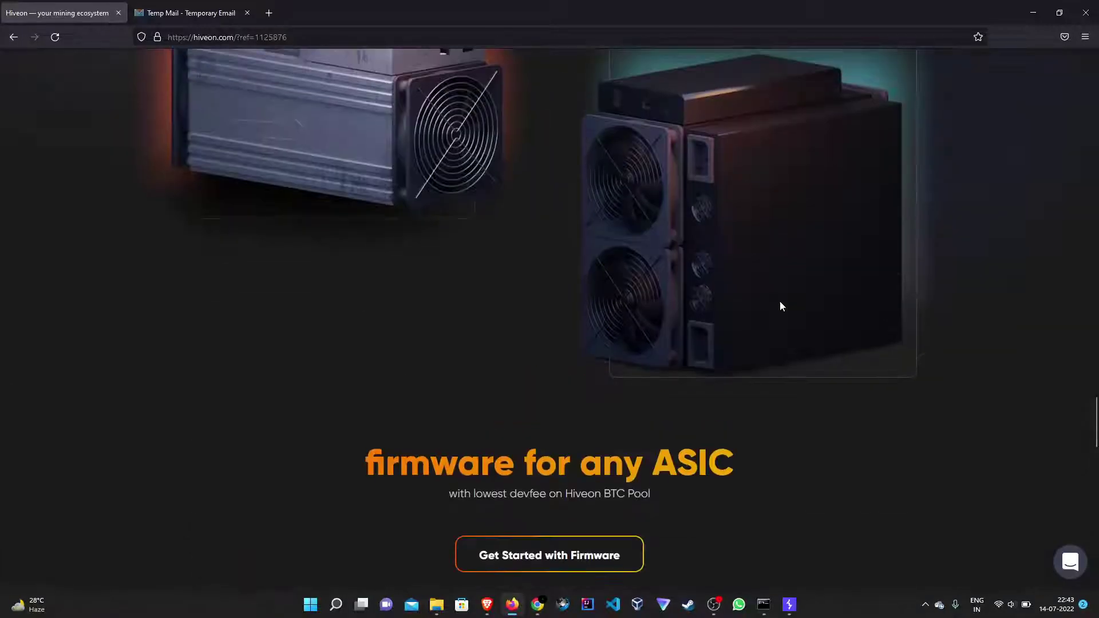
{"action": "scroll", "coordinate": [780, 302], "scroll_direction": "up", "scroll_amount": 20}
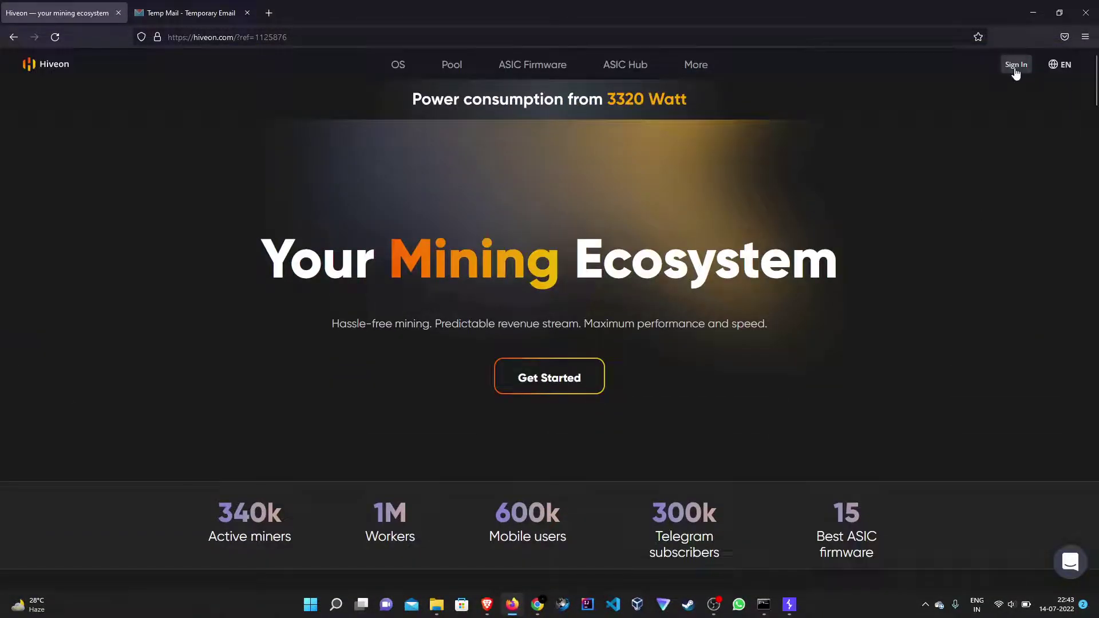
Open the Hiveon ID sign-up form and paste the copied temp mail address into Email.
{"action": "left_click", "coordinate": [1015, 66]}
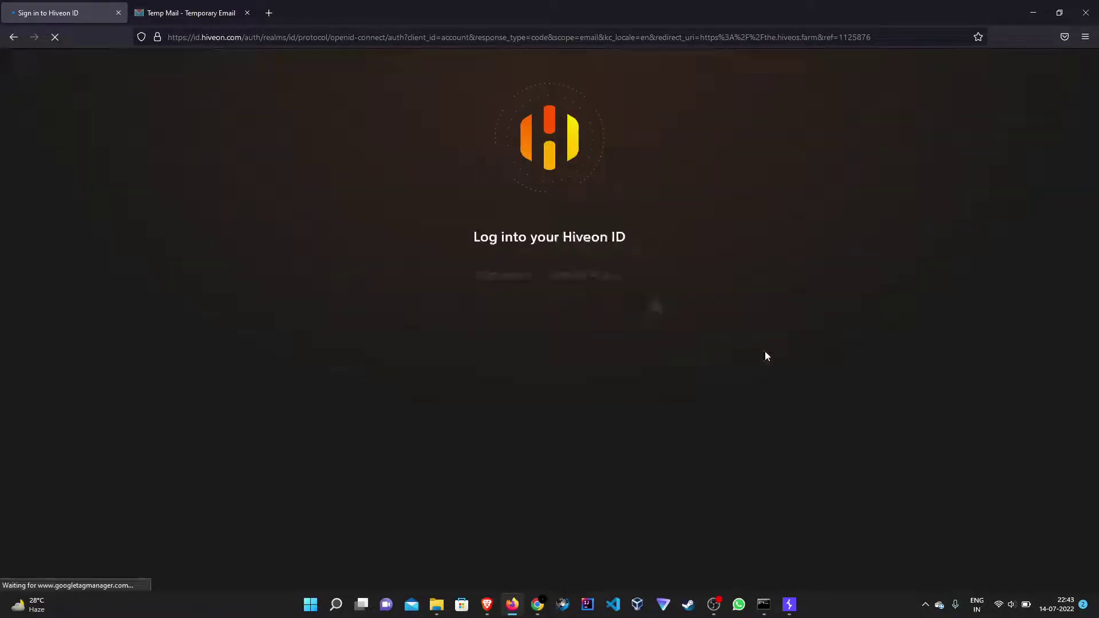
{"action": "left_click", "coordinate": [608, 275]}
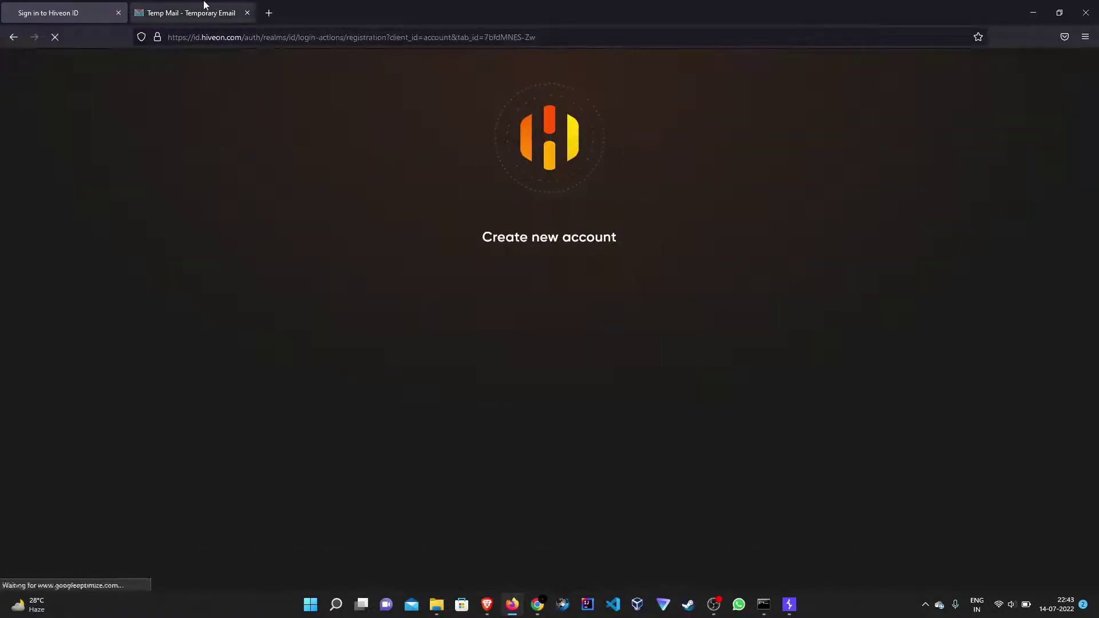
{"action": "left_click", "coordinate": [189, 13]}
{"action": "left_click", "coordinate": [577, 165]}
{"action": "key", "text": "ctrl+shift+Tab"}
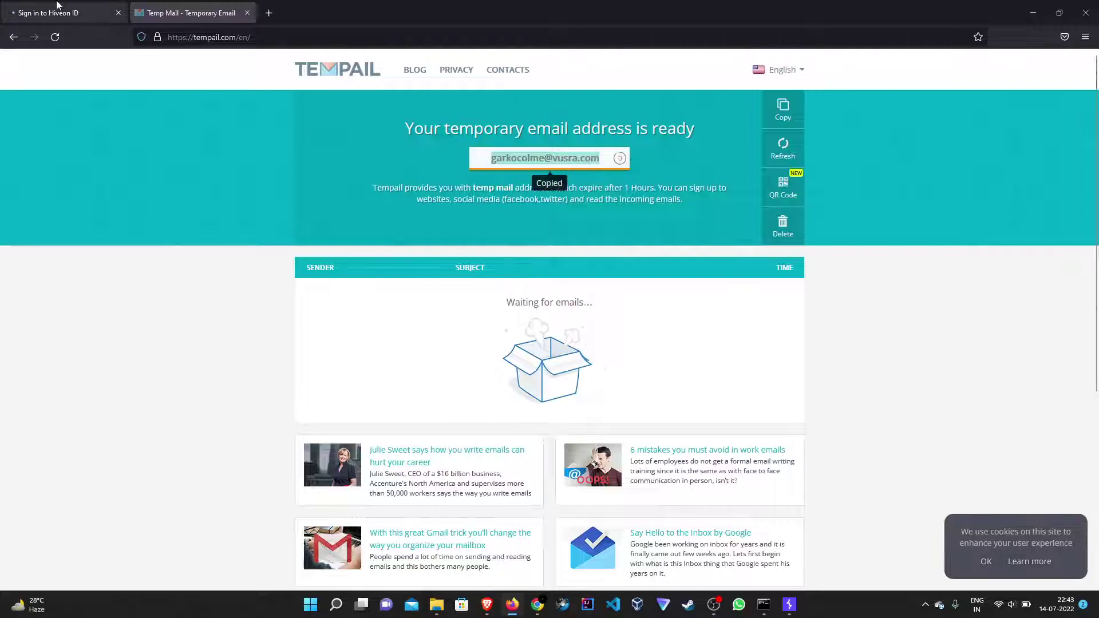
{"action": "key", "text": "ctrl+v"}
{"action": "key", "text": "Tab"}
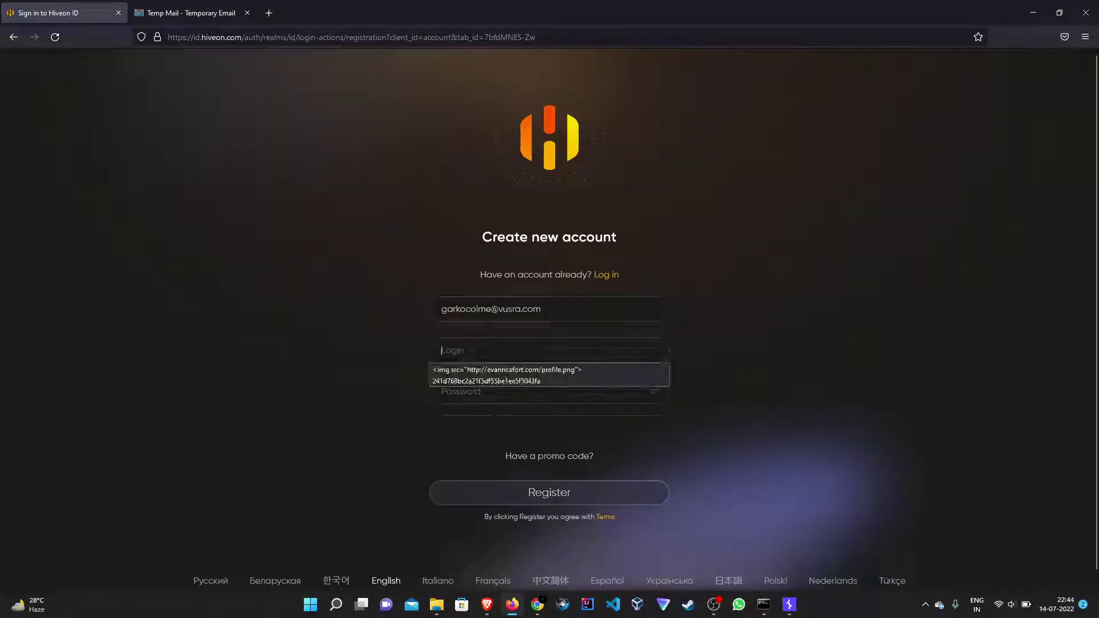
Enter a login and password, register, and decline Firefox's save-login prompt.
{"action": "type", "text": "ransome302"}
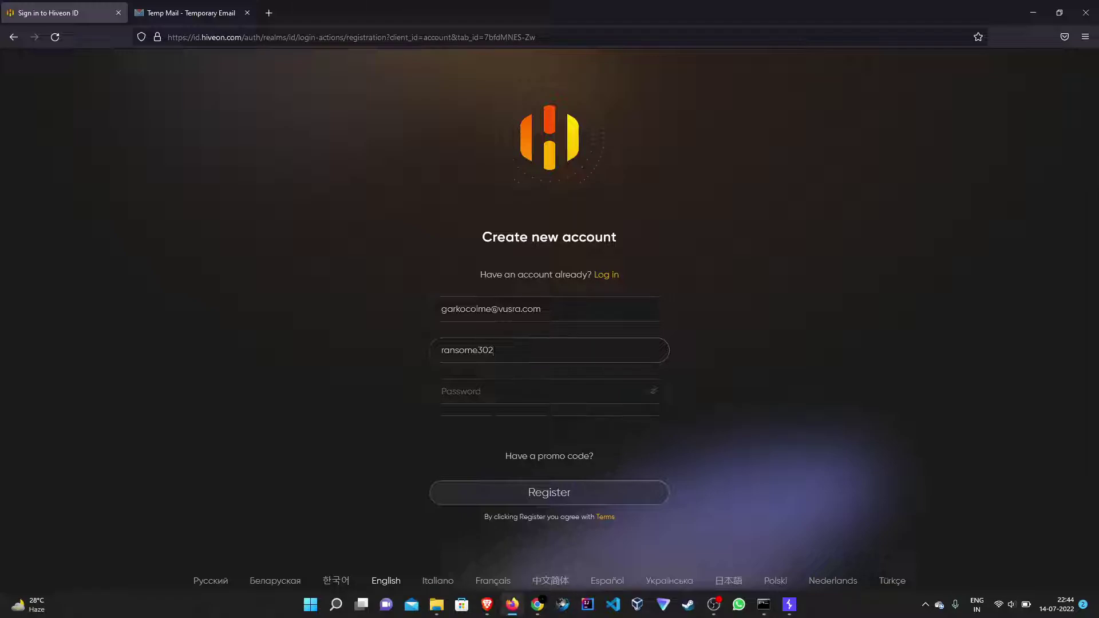
{"action": "key", "text": "Tab"}
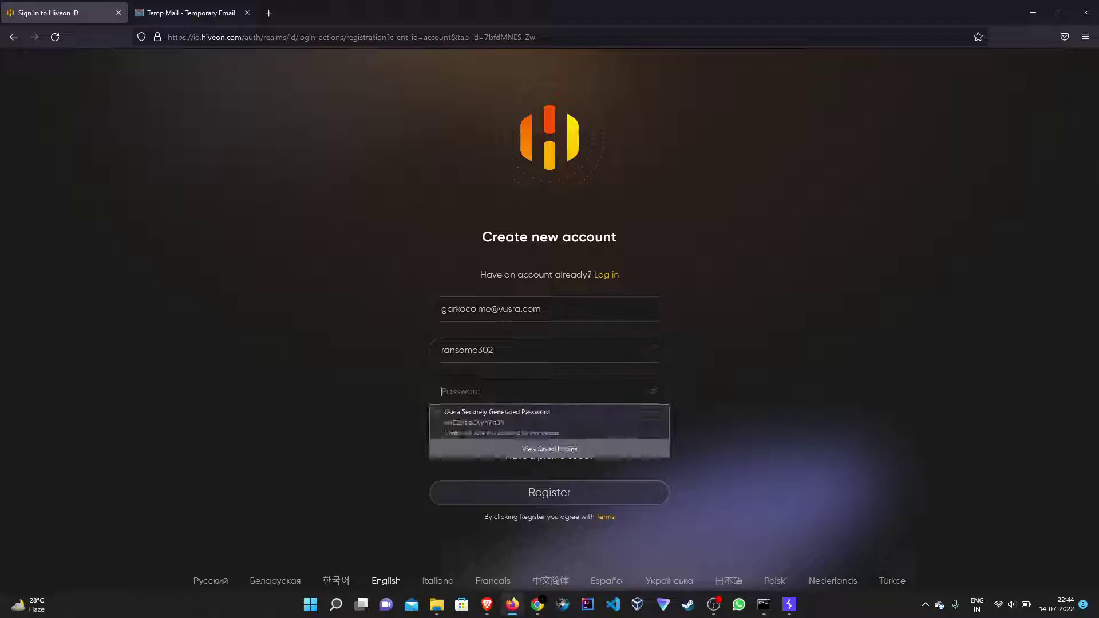
{"action": "type", "text": "abcdef"}
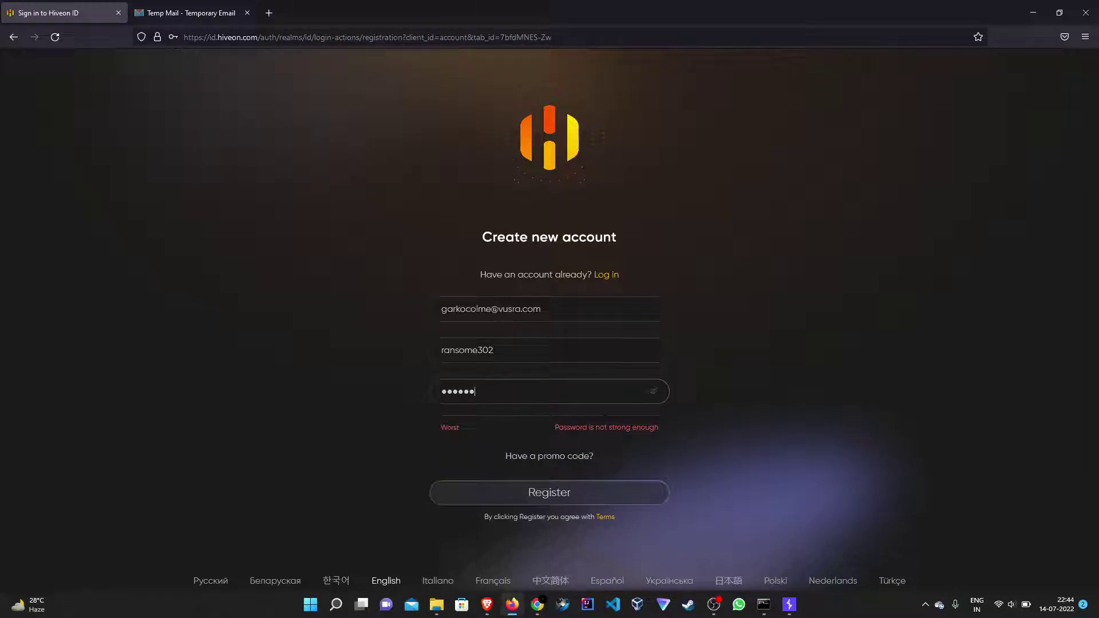
{"action": "type", "text": "12"}
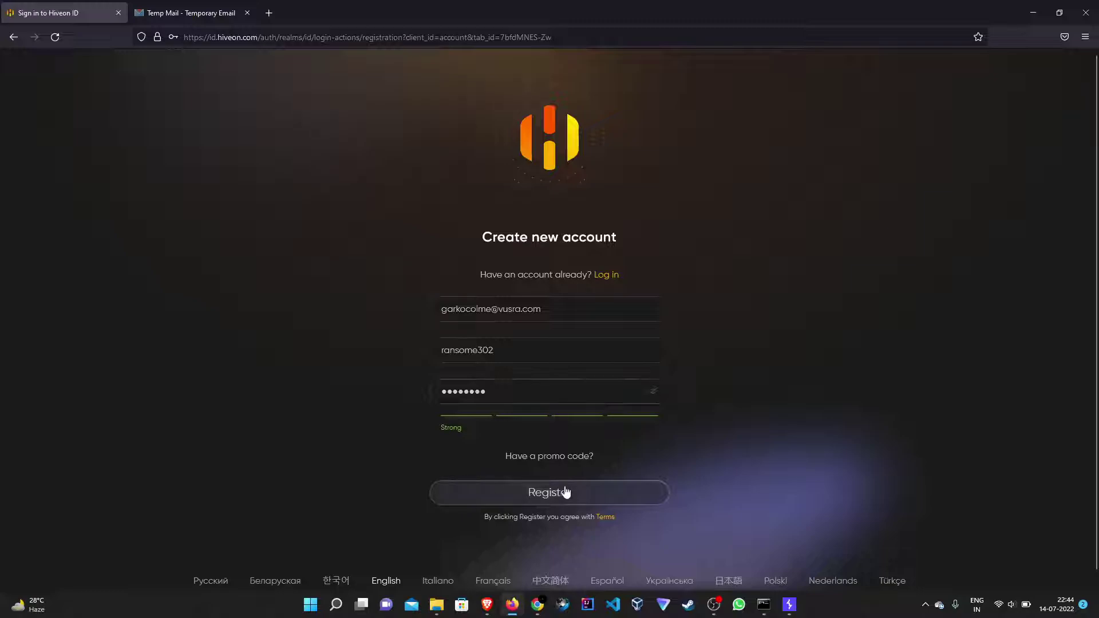
{"action": "left_click", "coordinate": [565, 493]}
{"action": "left_click", "coordinate": [324, 180]}
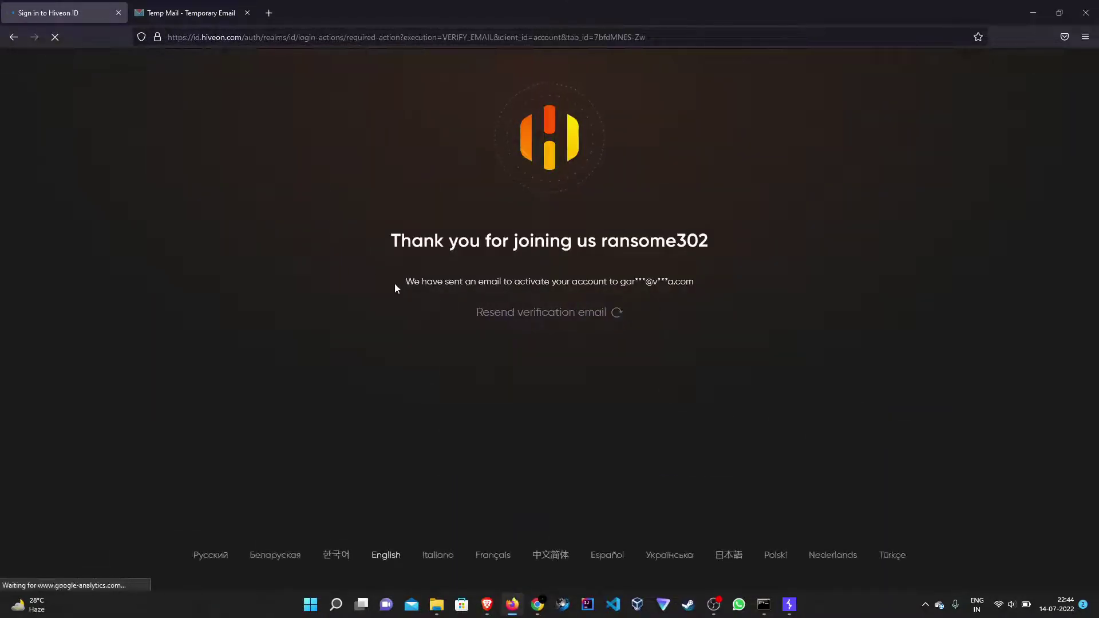
{"action": "left_click_drag", "start_coordinate": [394, 281], "coordinate": [661, 282]}
{"action": "left_click", "coordinate": [769, 308]}
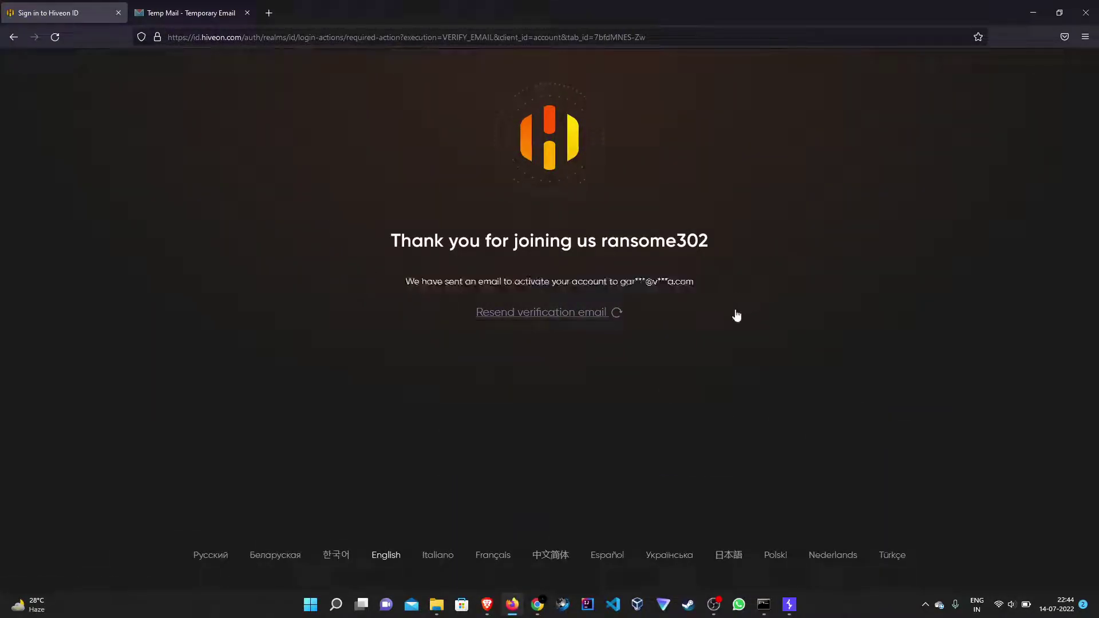
Open Hiveon's Verify email message in Tempail, dismiss the ad, and scroll to its social icons.
{"action": "left_click", "coordinate": [193, 19]}
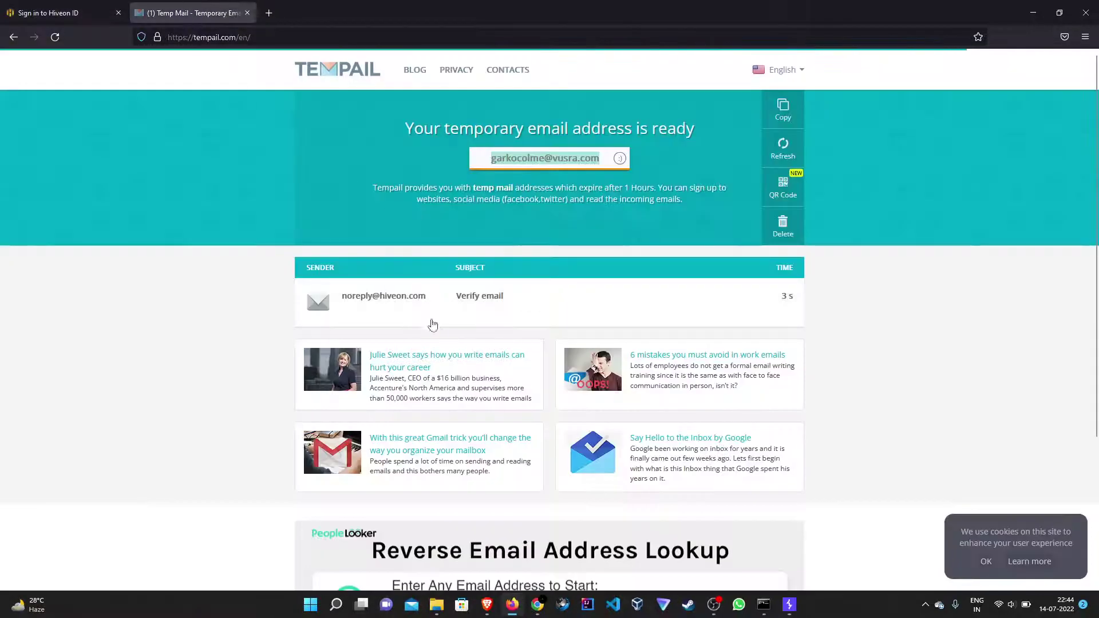
{"action": "left_click", "coordinate": [398, 305]}
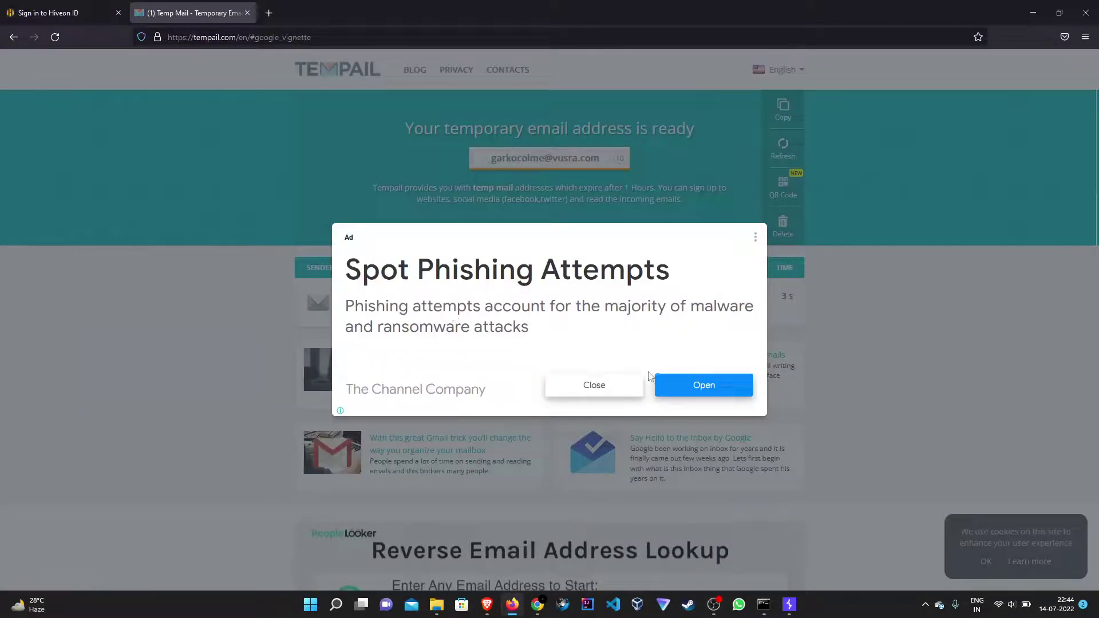
{"action": "left_click", "coordinate": [579, 388]}
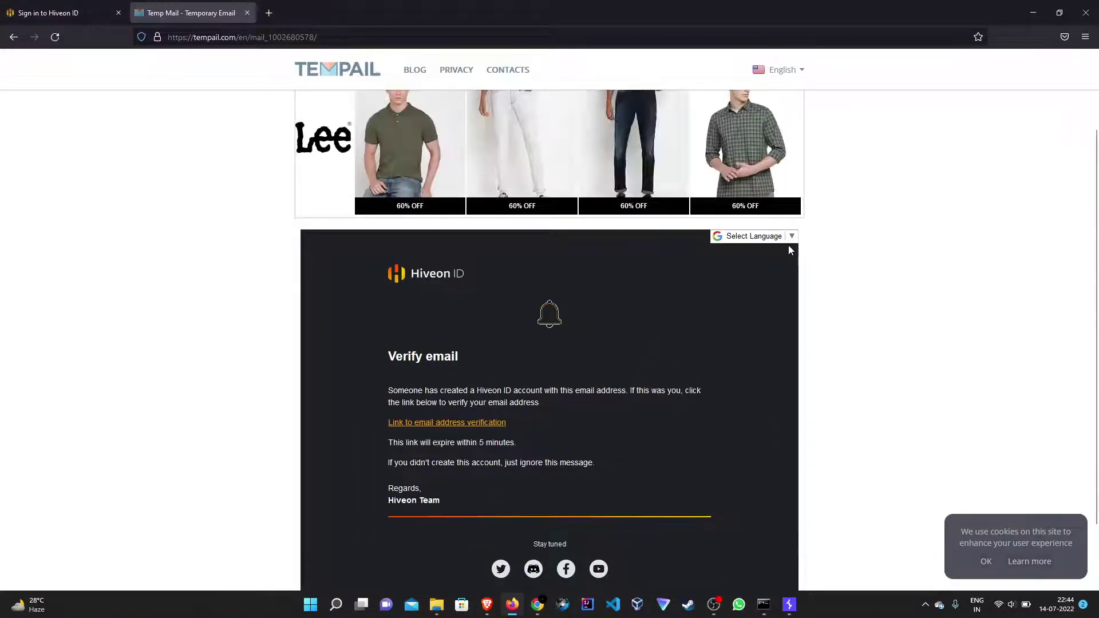
{"action": "scroll", "coordinate": [634, 383], "scroll_direction": "down", "scroll_amount": 2}
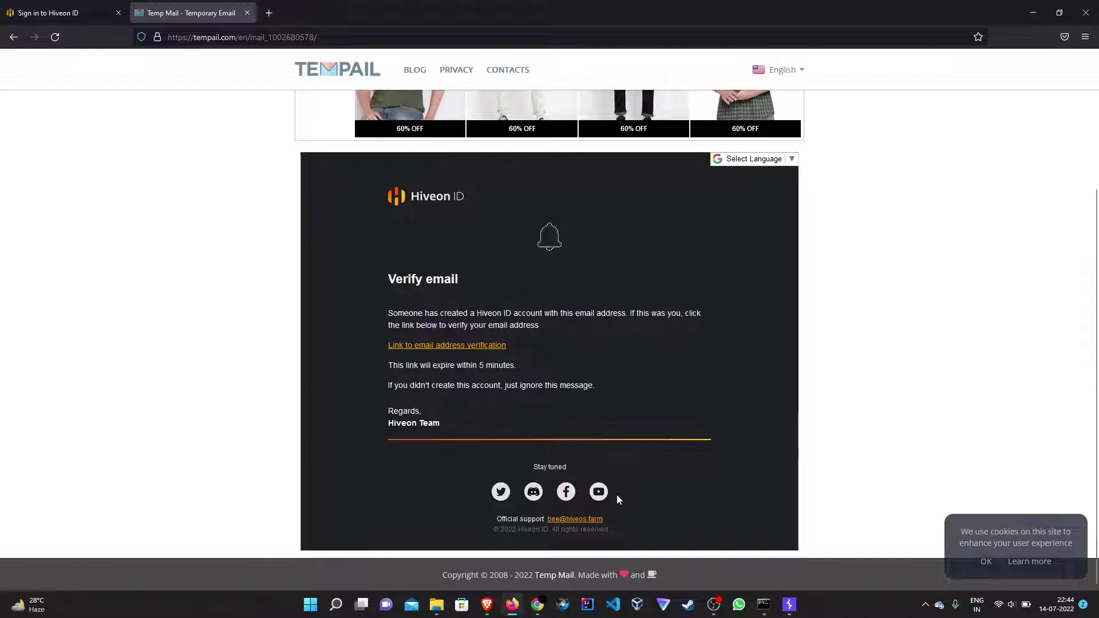
{"action": "left_click_drag", "start_coordinate": [624, 479], "coordinate": [503, 496]}
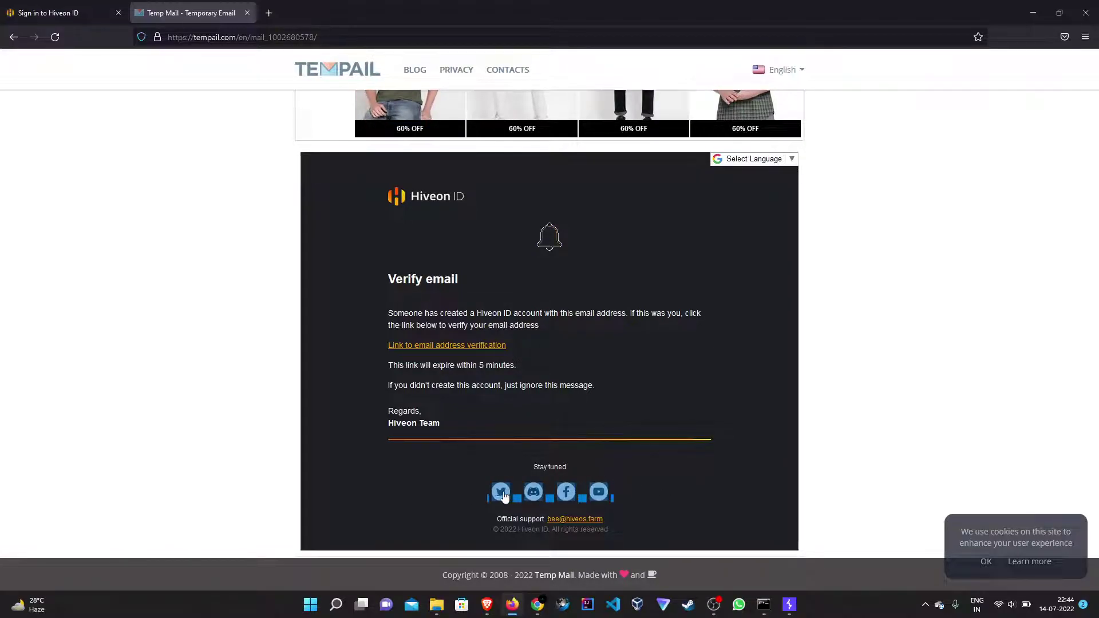
{"action": "left_click", "coordinate": [866, 453]}
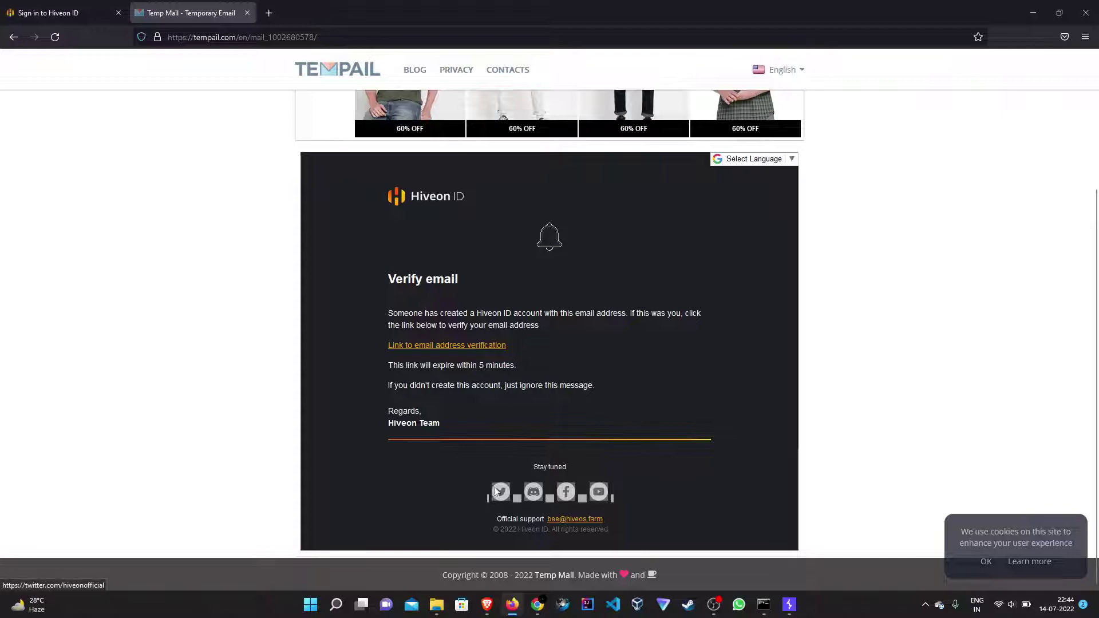
{"action": "left_click", "coordinate": [795, 461]}
Open the email's Twitter, Discord, YouTube and Facebook links in new tabs, then view the Twitter profile.
{"action": "right_click", "coordinate": [501, 486]}
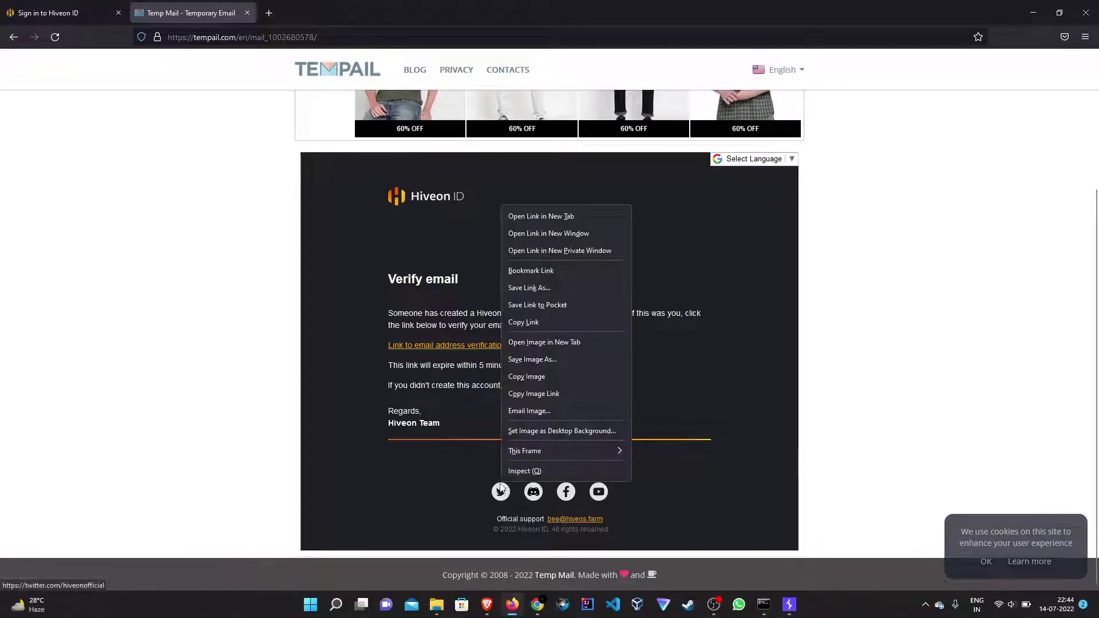
{"action": "left_click", "coordinate": [521, 215]}
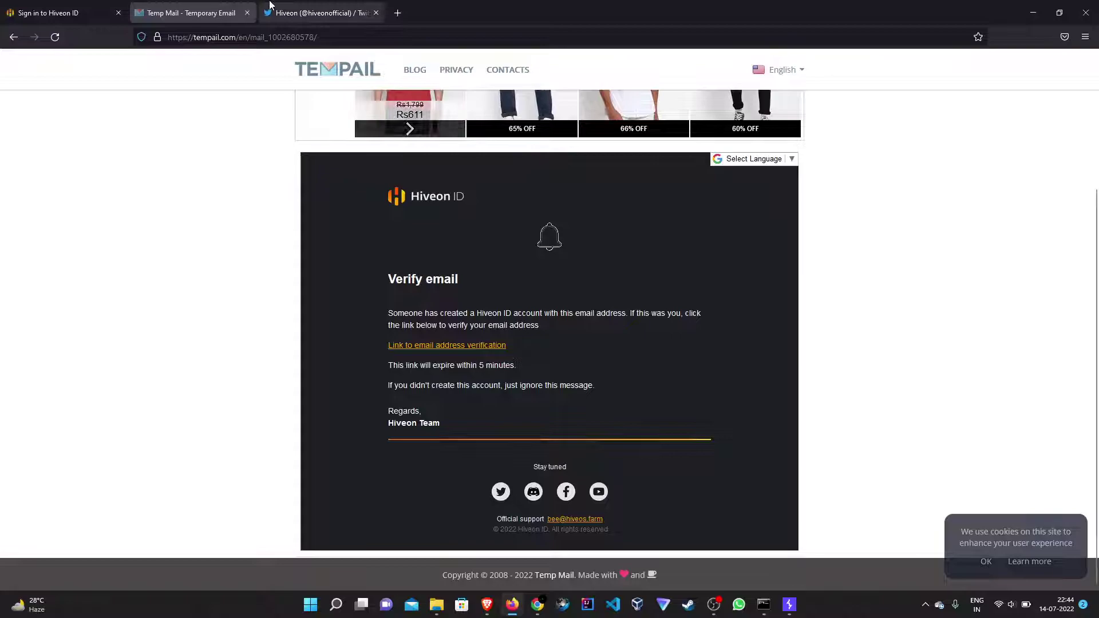
{"action": "right_click", "coordinate": [525, 498]}
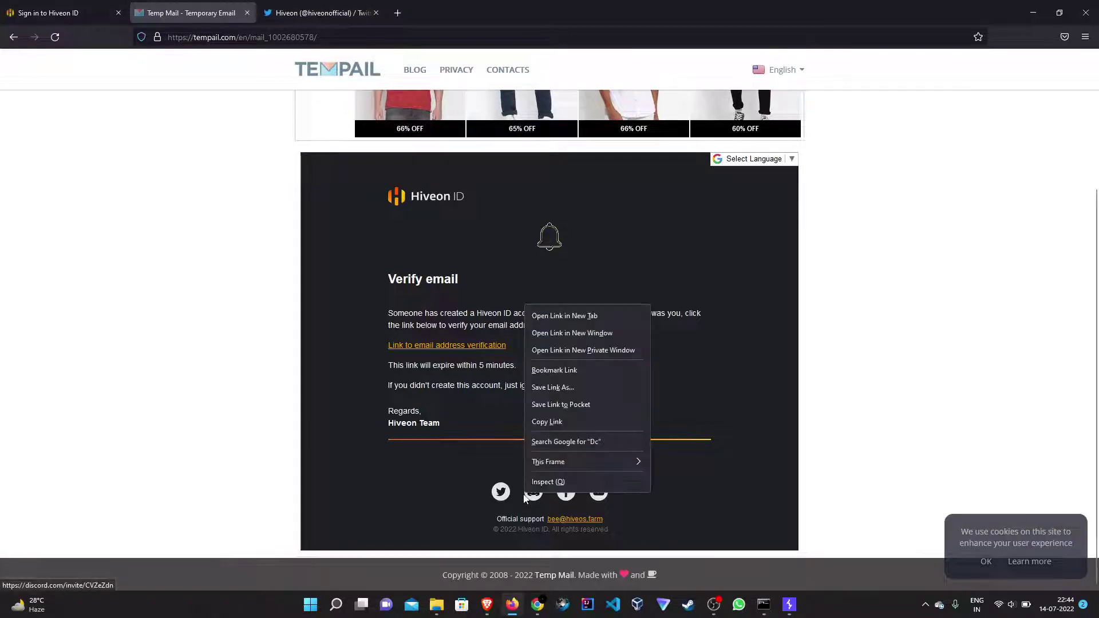
{"action": "left_click", "coordinate": [562, 316]}
{"action": "right_click", "coordinate": [600, 494]}
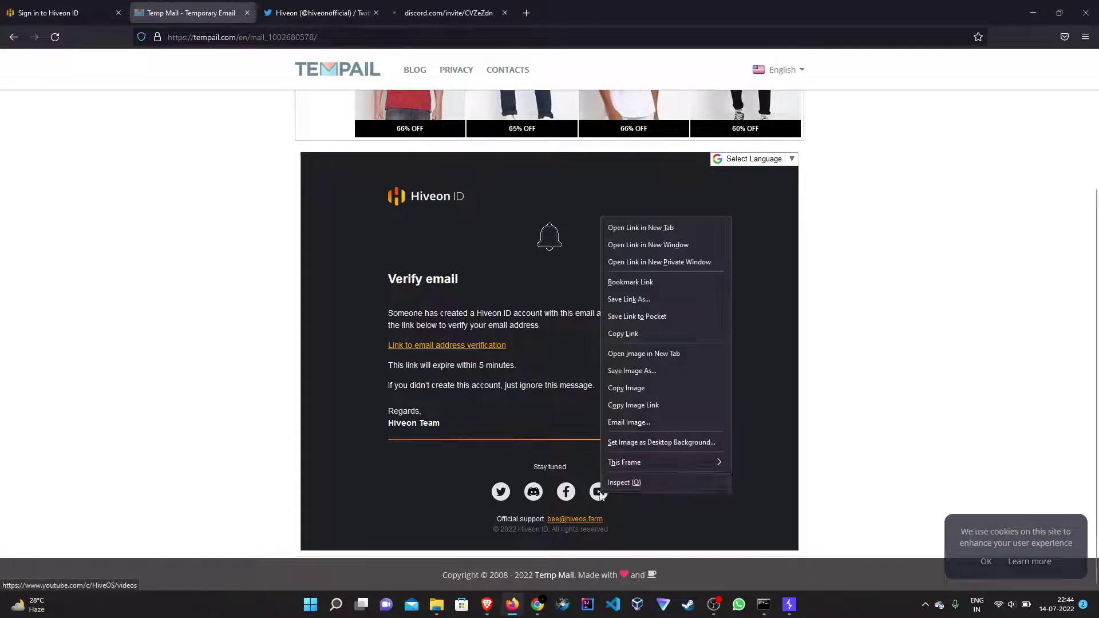
{"action": "left_click", "coordinate": [634, 231]}
{"action": "right_click", "coordinate": [573, 493]}
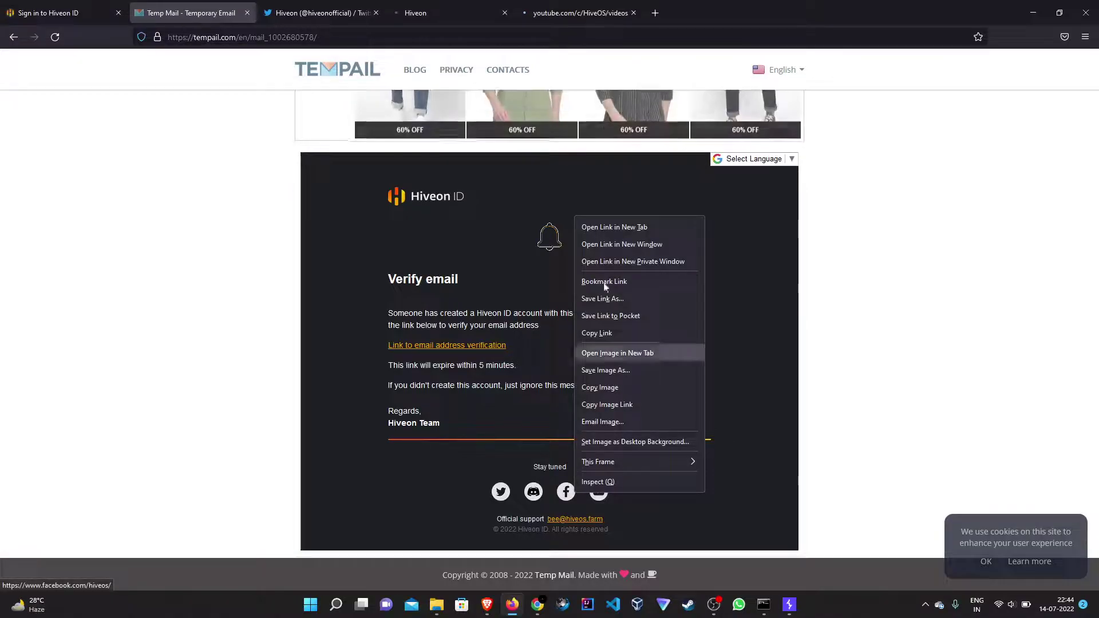
{"action": "left_click", "coordinate": [599, 227]}
{"action": "left_click", "coordinate": [321, 13]}
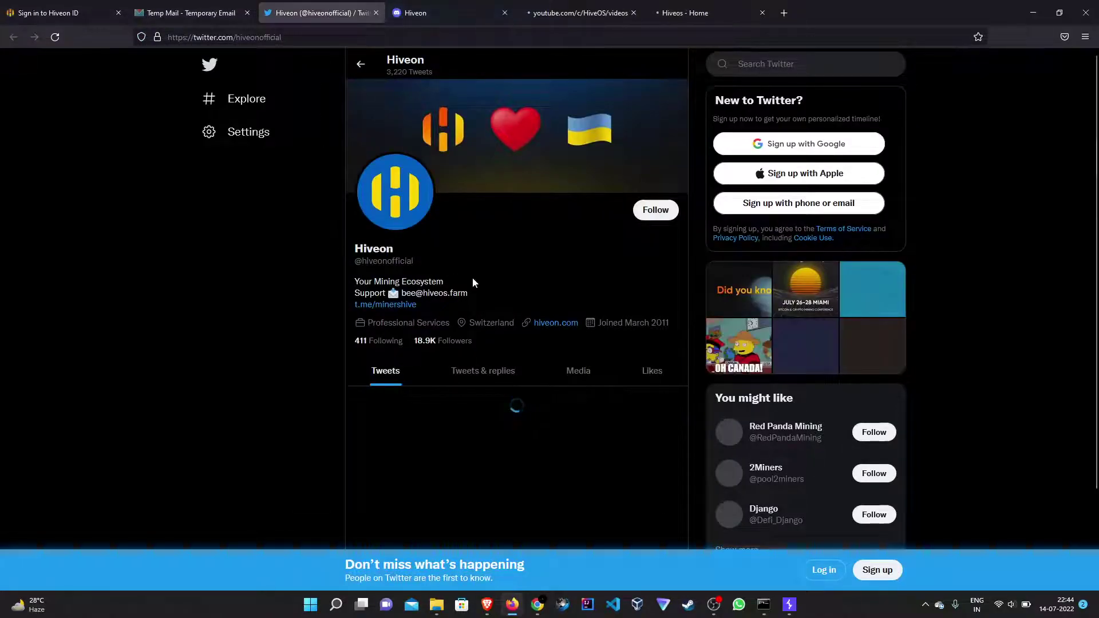
{"action": "left_click_drag", "start_coordinate": [396, 248], "coordinate": [346, 244]}
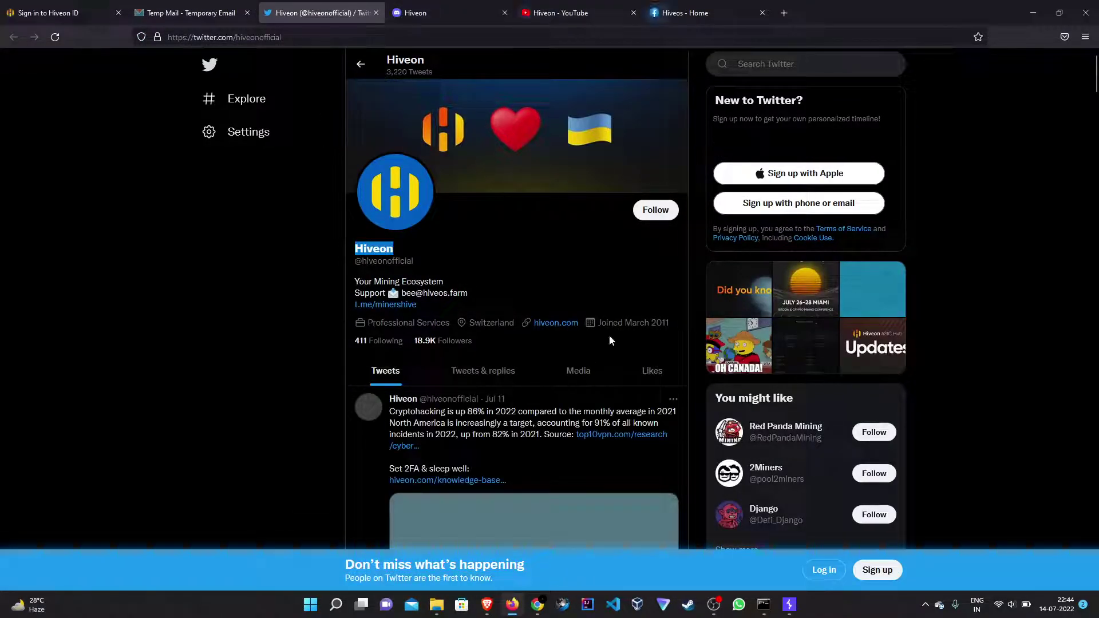
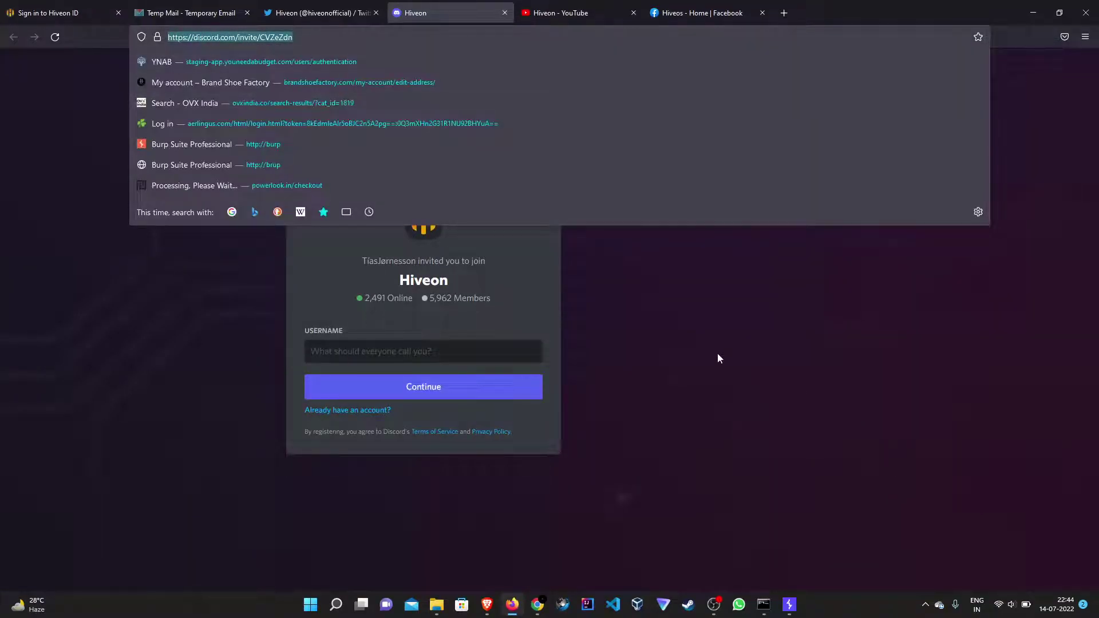
Dismiss the address suggestions and move from the Hiveon YouTube tab to the Hiveos Facebook page.
{"action": "left_click", "coordinate": [621, 240]}
{"action": "left_click", "coordinate": [569, 13]}
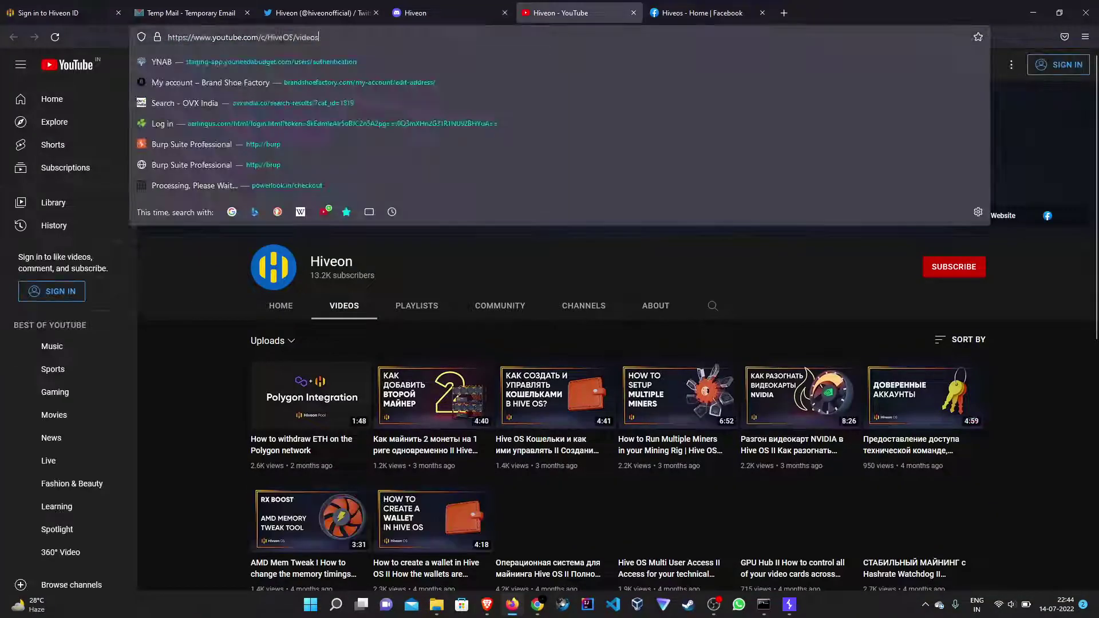
{"action": "left_click", "coordinate": [710, 23]}
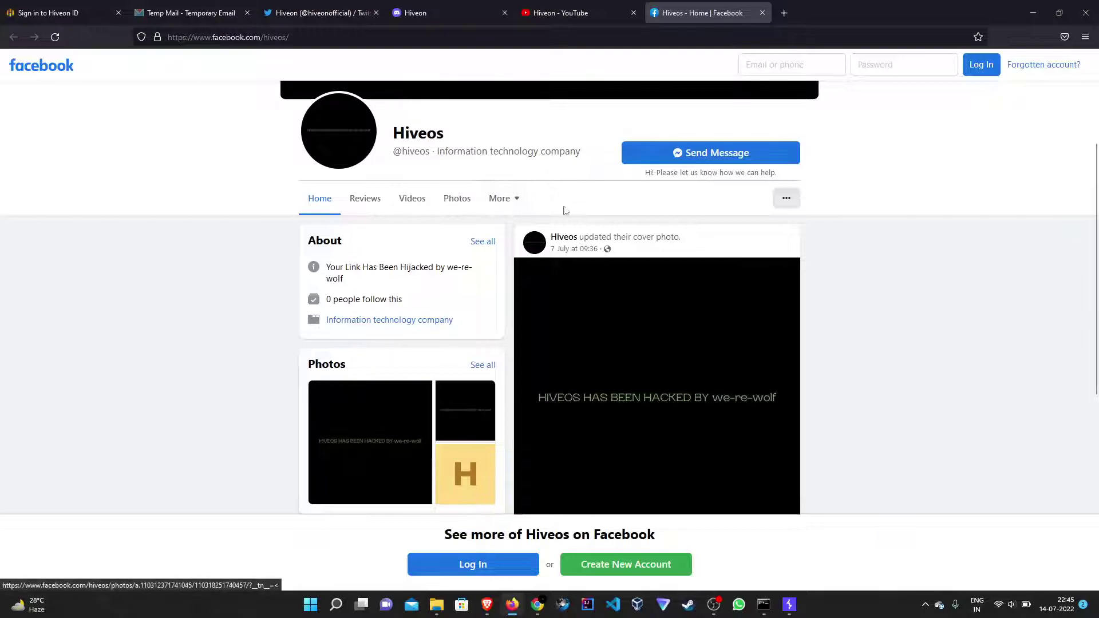
Reveal the 'HIVEOS HAS BEEN HACKED BY we-re-wolf' cover, compare it with the Temp Mail email, and open a blank tab.
{"action": "scroll", "coordinate": [565, 211], "scroll_direction": "up", "scroll_amount": 3}
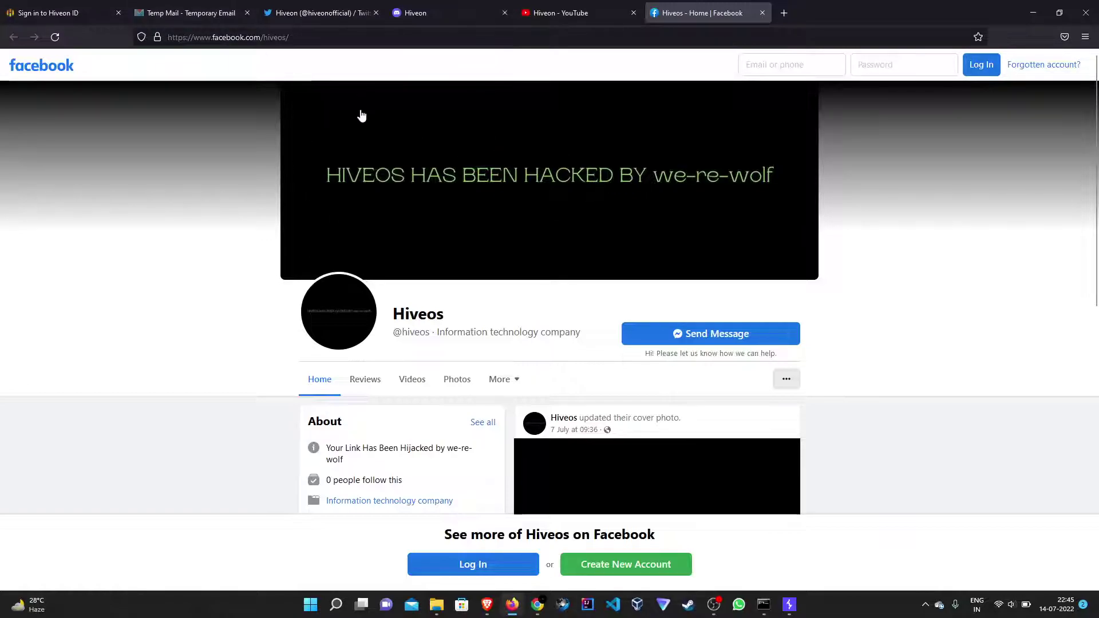
{"action": "left_click", "coordinate": [191, 12]}
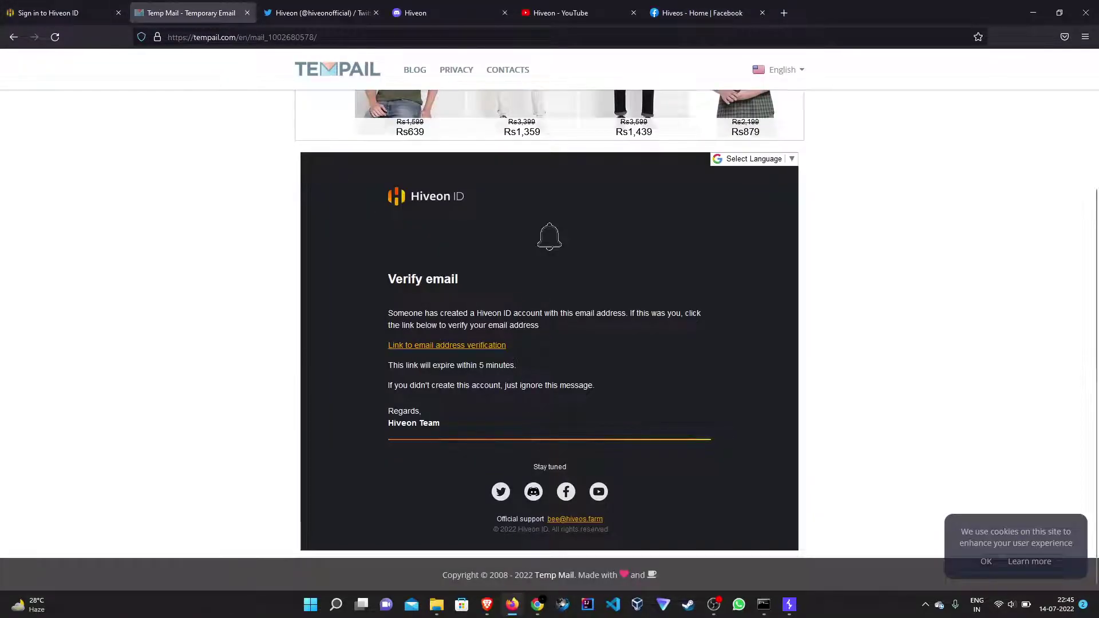
{"action": "left_click", "coordinate": [694, 17]}
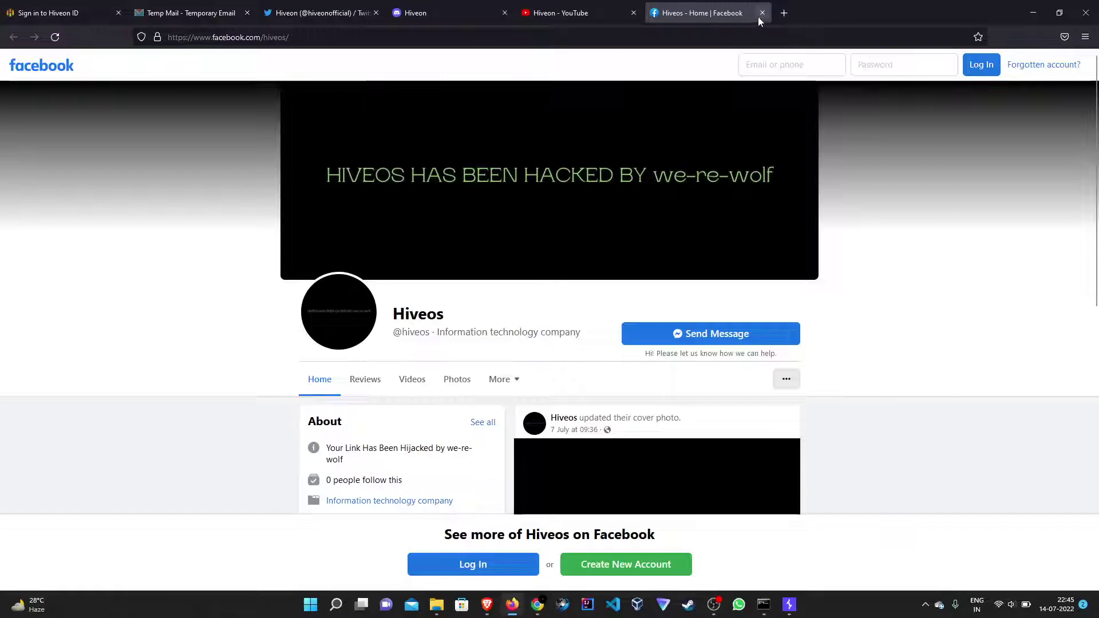
{"action": "left_click", "coordinate": [784, 13]}
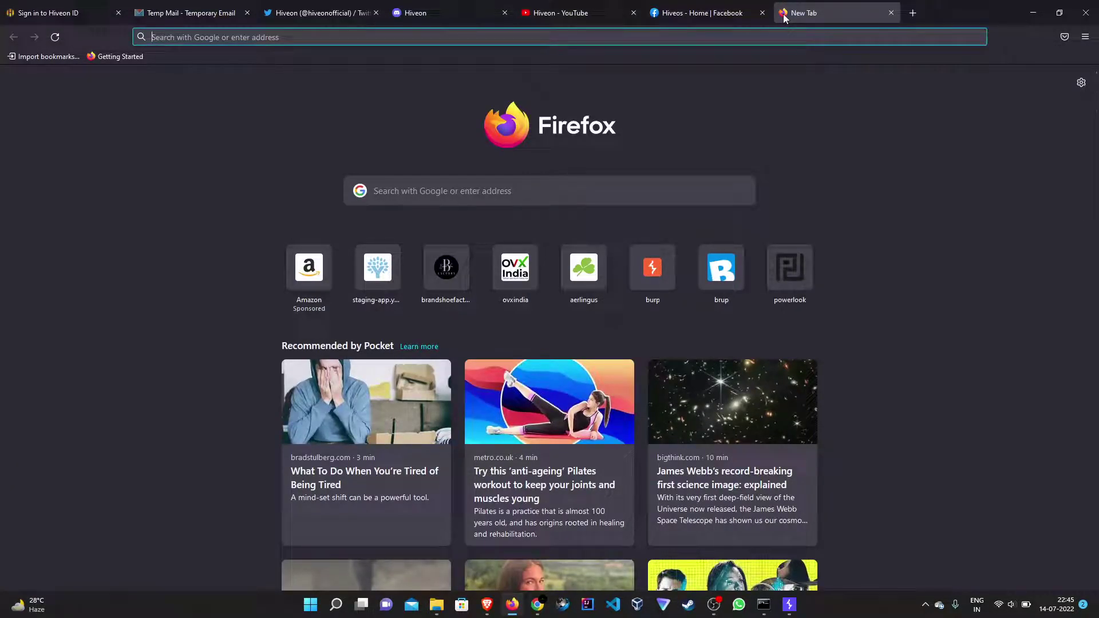
Search Google for 'facebook page not found' and show the image results.
{"action": "type", "text": "facebook"}
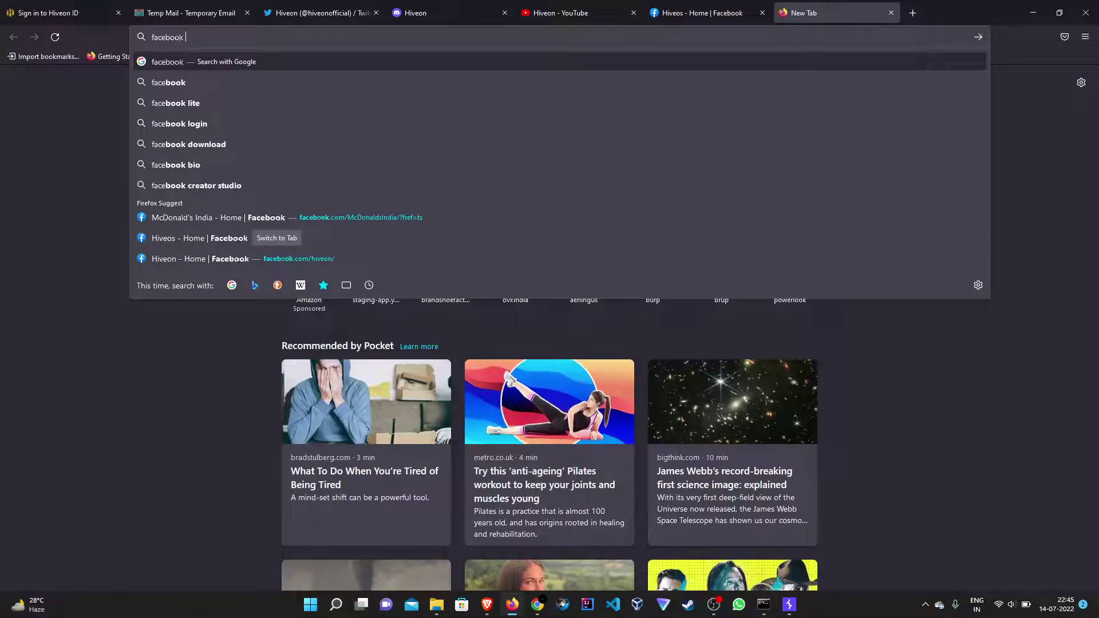
{"action": "type", "text": " page not fou"}
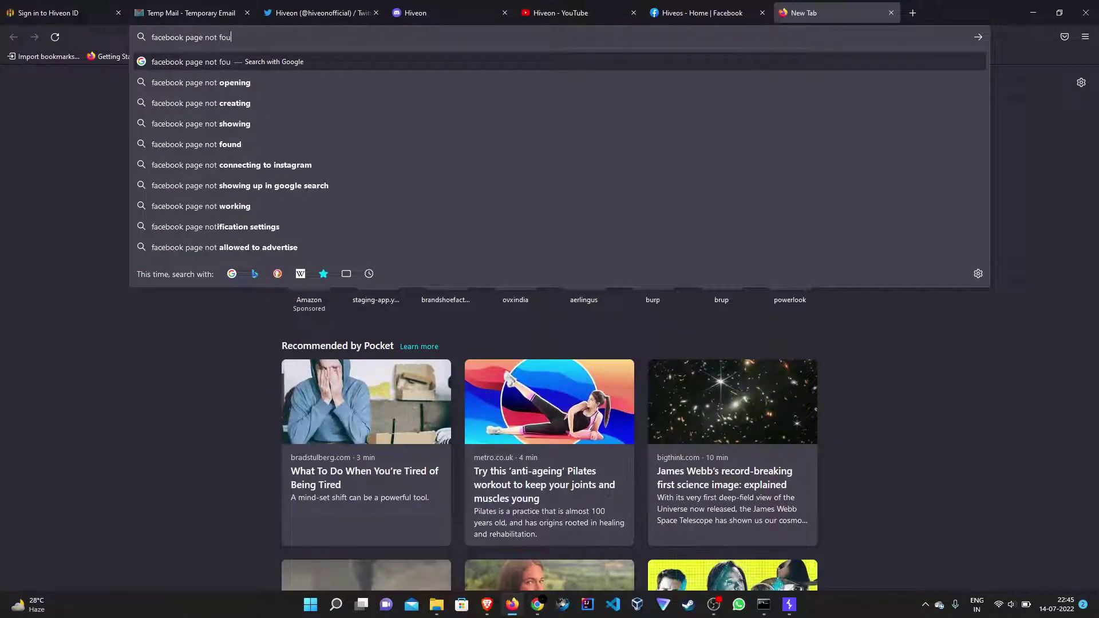
{"action": "type", "text": "nd"}
{"action": "key", "text": "Return"}
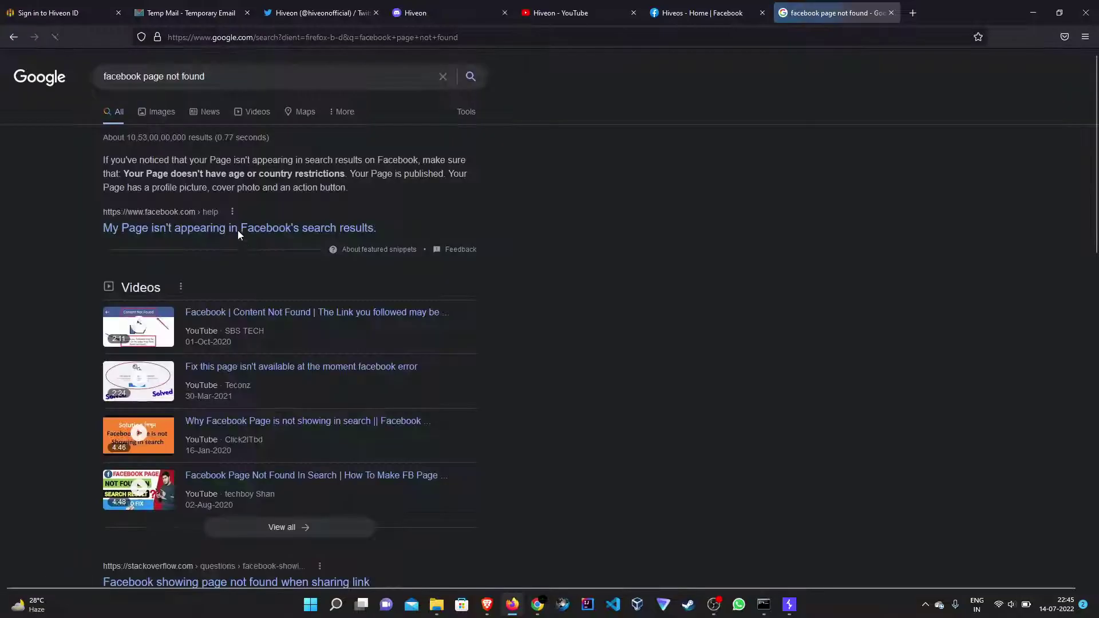
{"action": "left_click", "coordinate": [144, 114]}
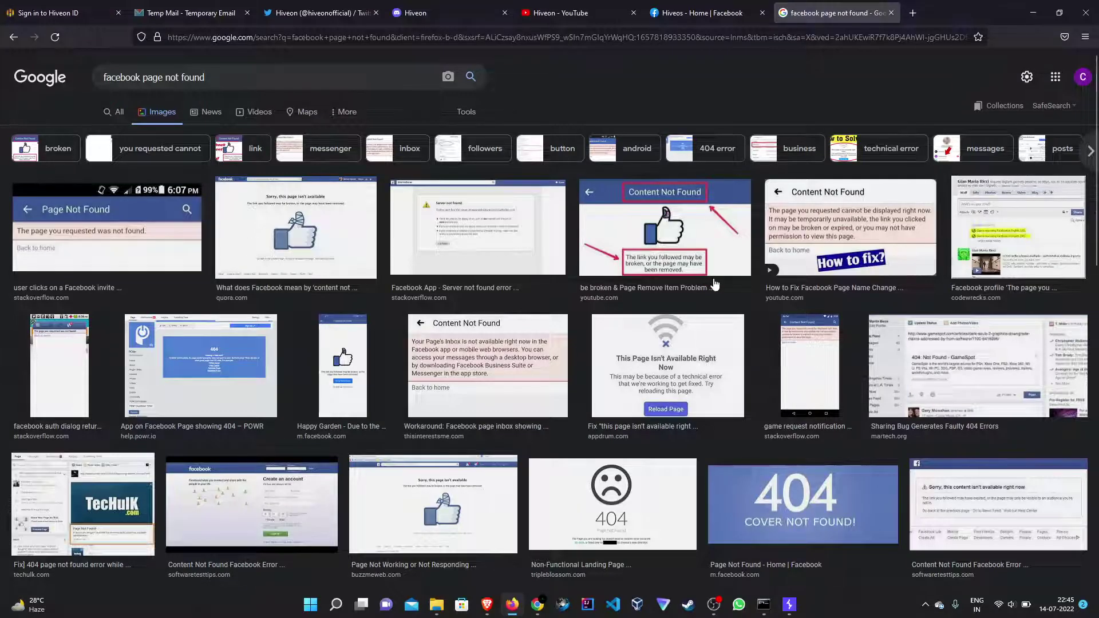
Preview a 'Facebook page not working' image, then go back to the Hiveon verification email.
{"action": "scroll", "coordinate": [715, 285], "scroll_direction": "down", "scroll_amount": 1}
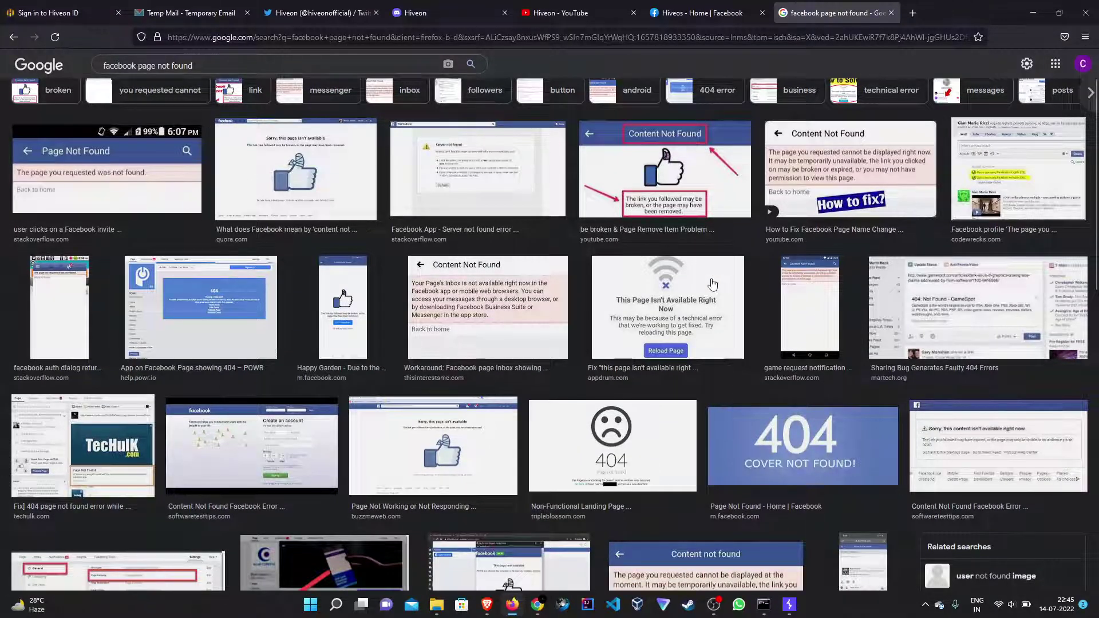
{"action": "left_click", "coordinate": [489, 420]}
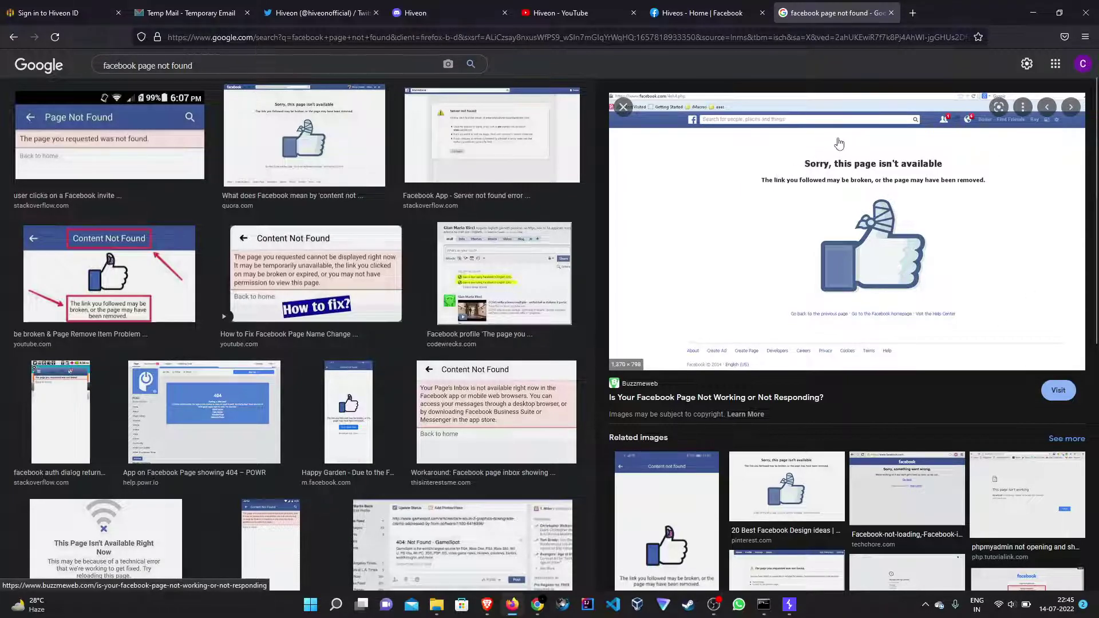
{"action": "left_click", "coordinate": [170, 7]}
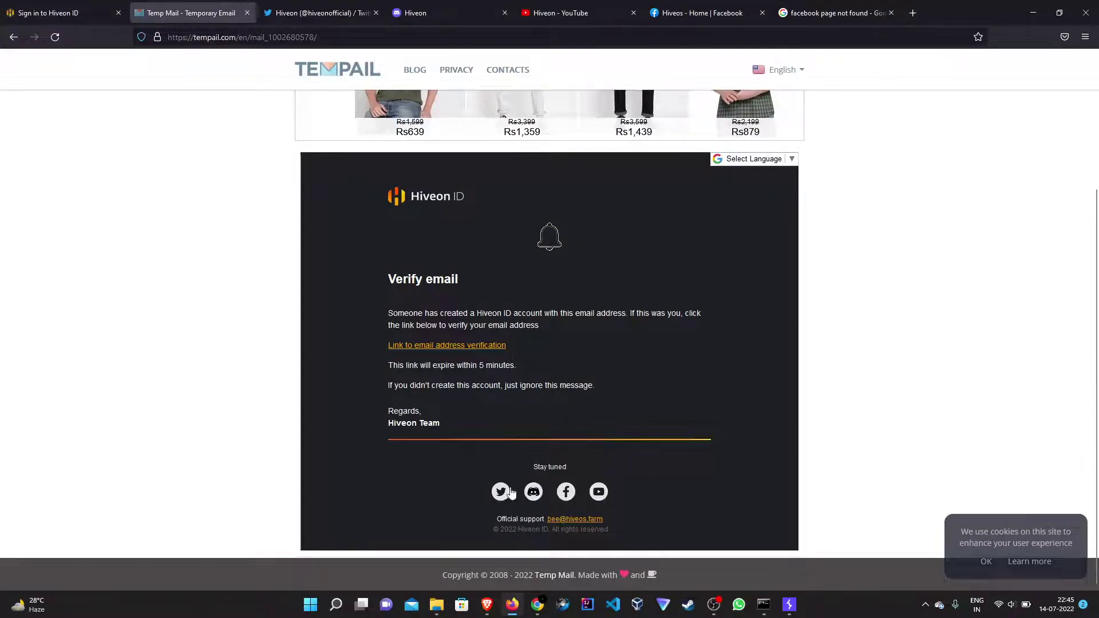
Paste the email's Facebook link into a new tab, showing facebook.com/hiveos/, then return to the hijacked page.
{"action": "right_click", "coordinate": [566, 491]}
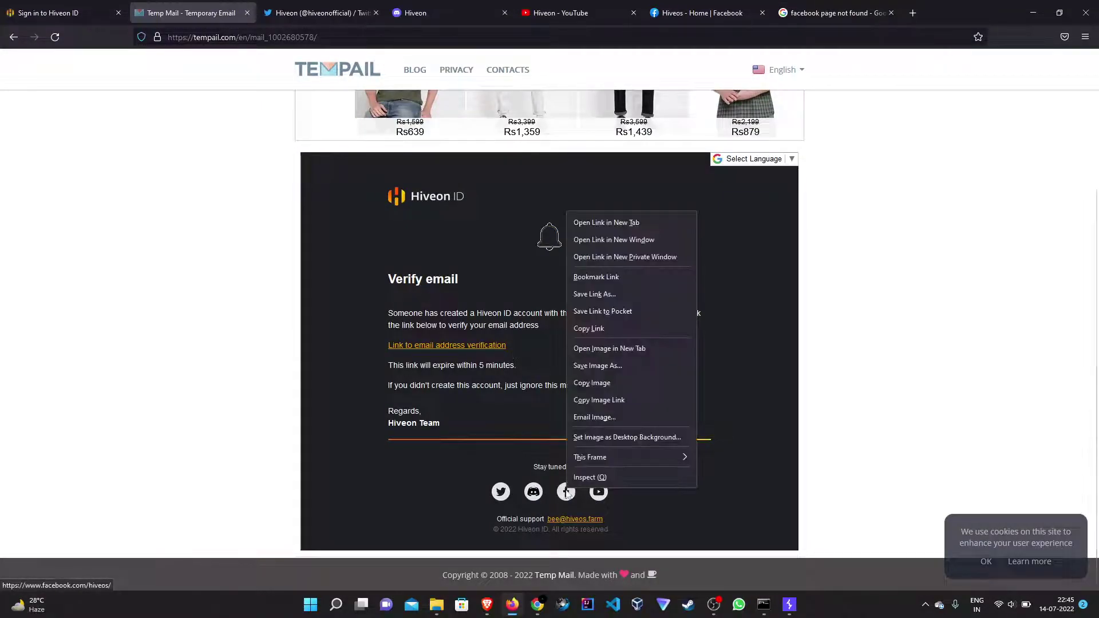
{"action": "left_click", "coordinate": [608, 326]}
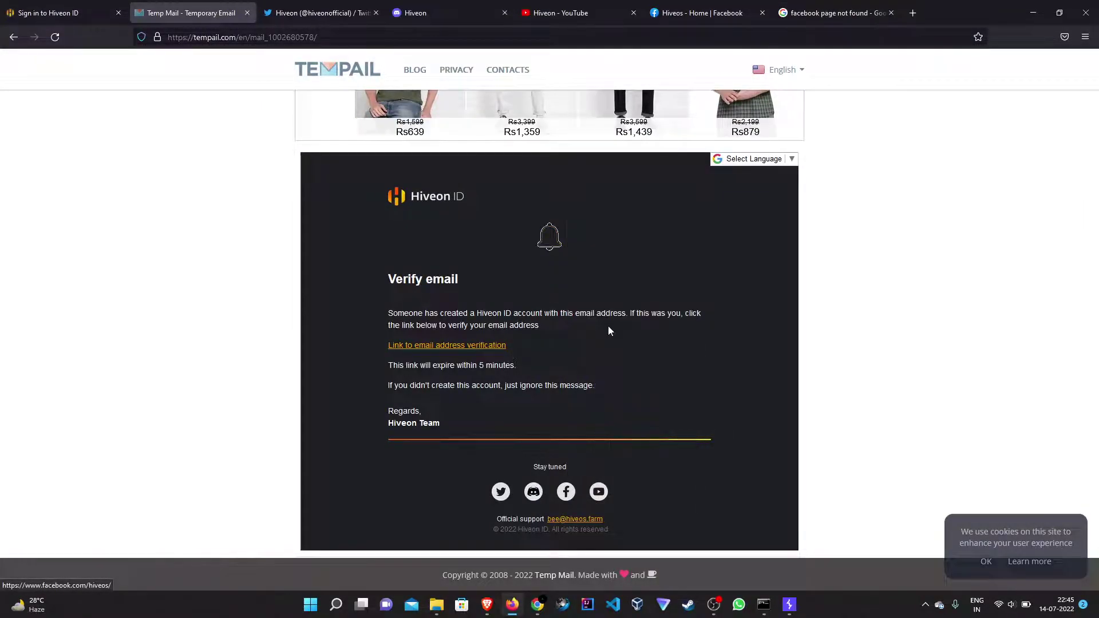
{"action": "left_click", "coordinate": [904, 19]}
{"action": "key", "text": "ctrl+v"}
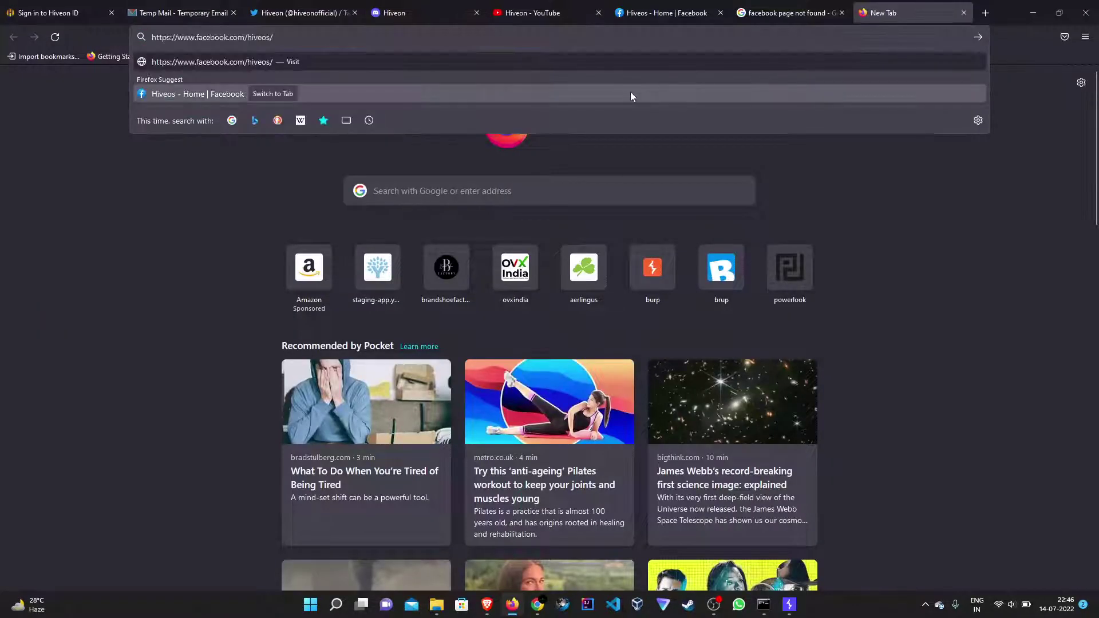
{"action": "double_click", "coordinate": [263, 41]}
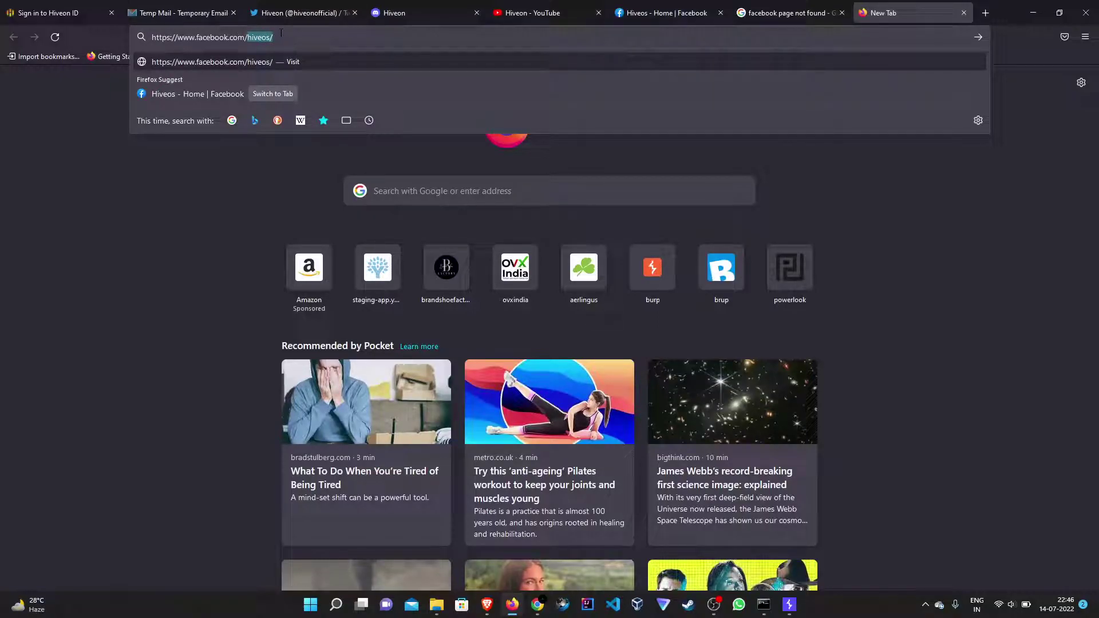
{"action": "left_click", "coordinate": [620, 13]}
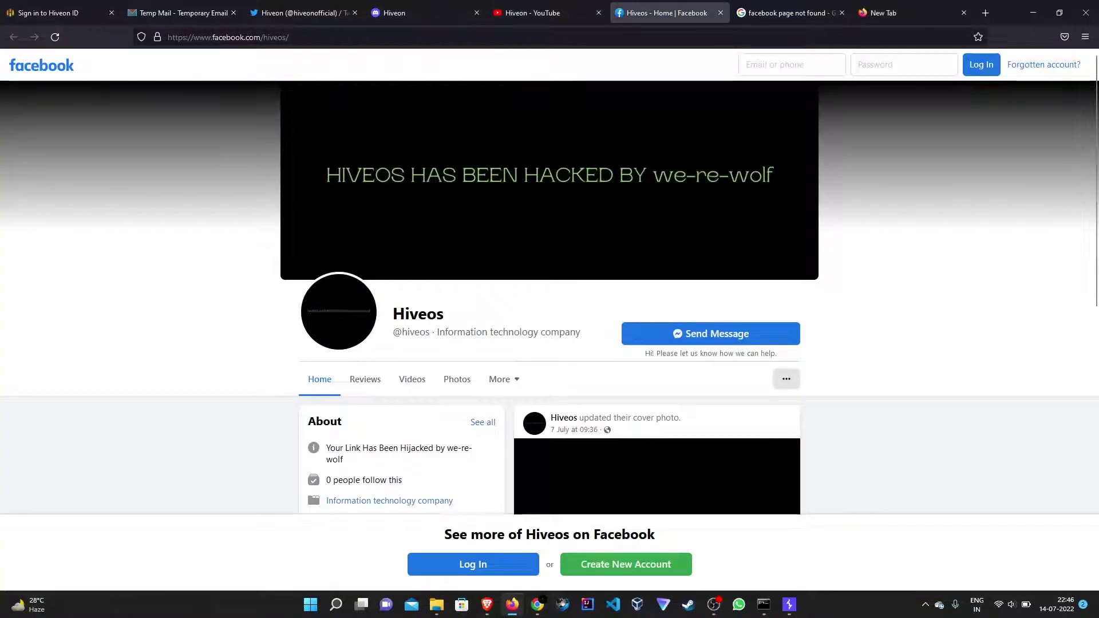
{"action": "double_click", "coordinate": [276, 37]}
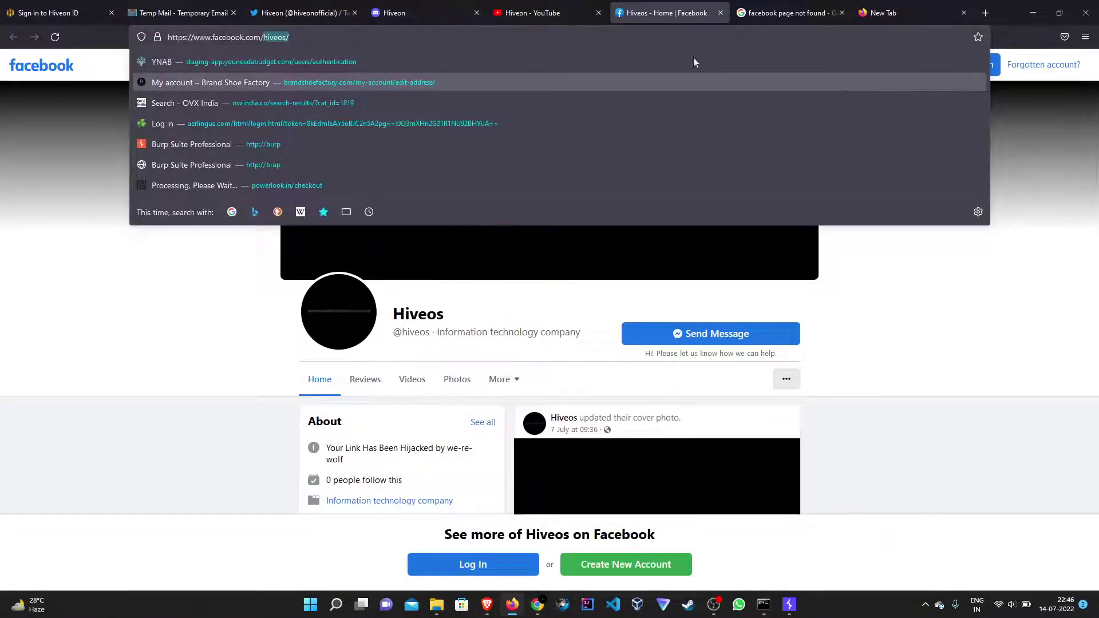
{"action": "left_click", "coordinate": [301, 12]}
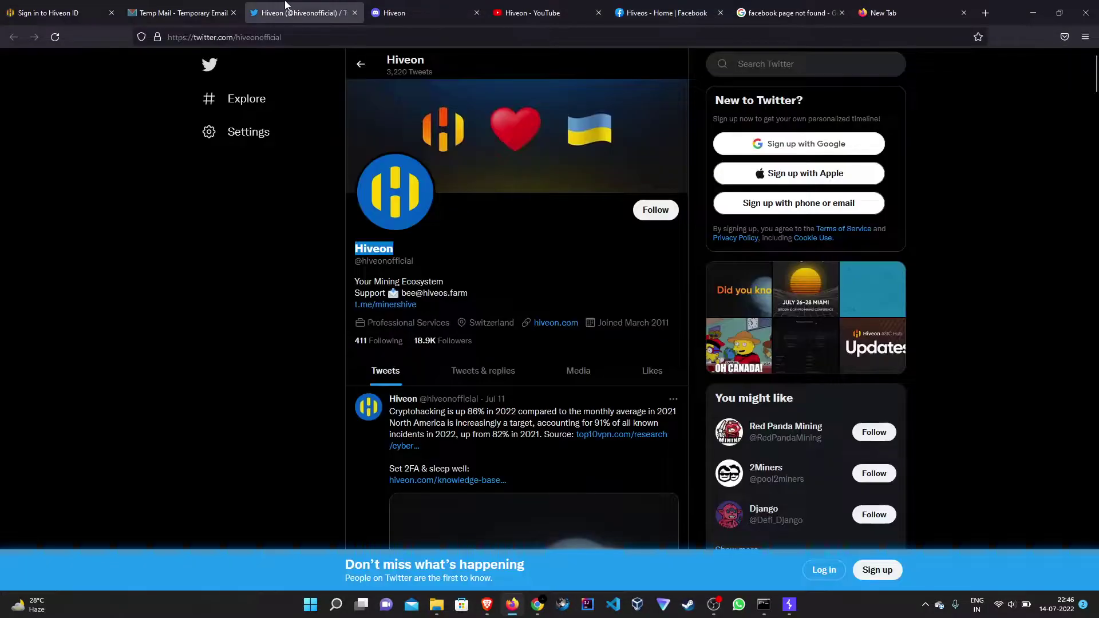
{"action": "left_click", "coordinate": [205, 7]}
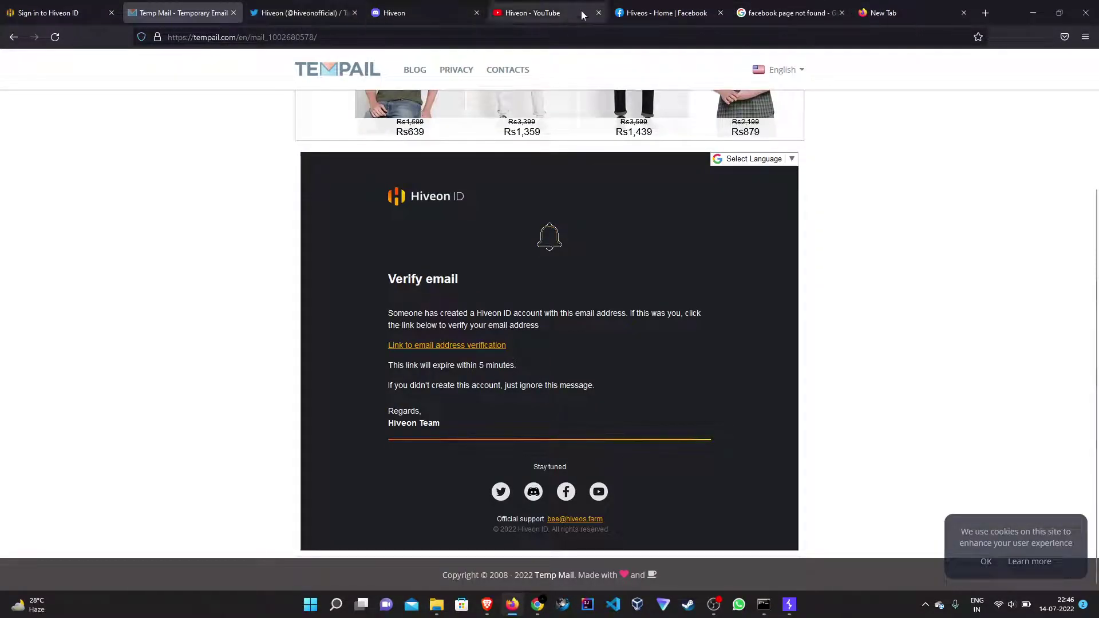
{"action": "left_click", "coordinate": [665, 13]}
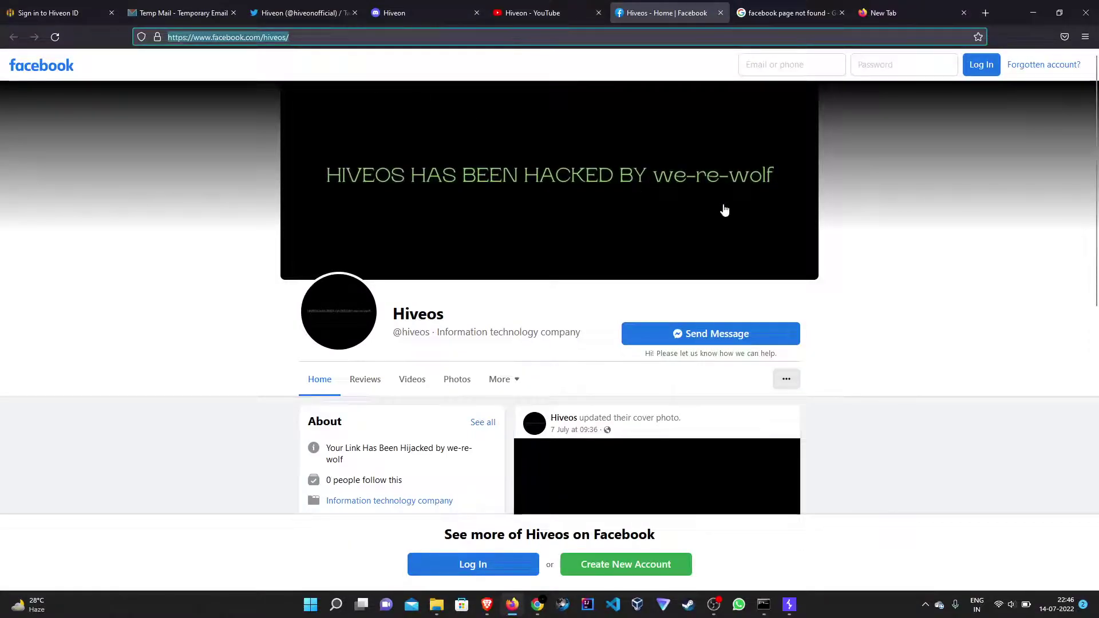
{"action": "left_click", "coordinate": [307, 36]}
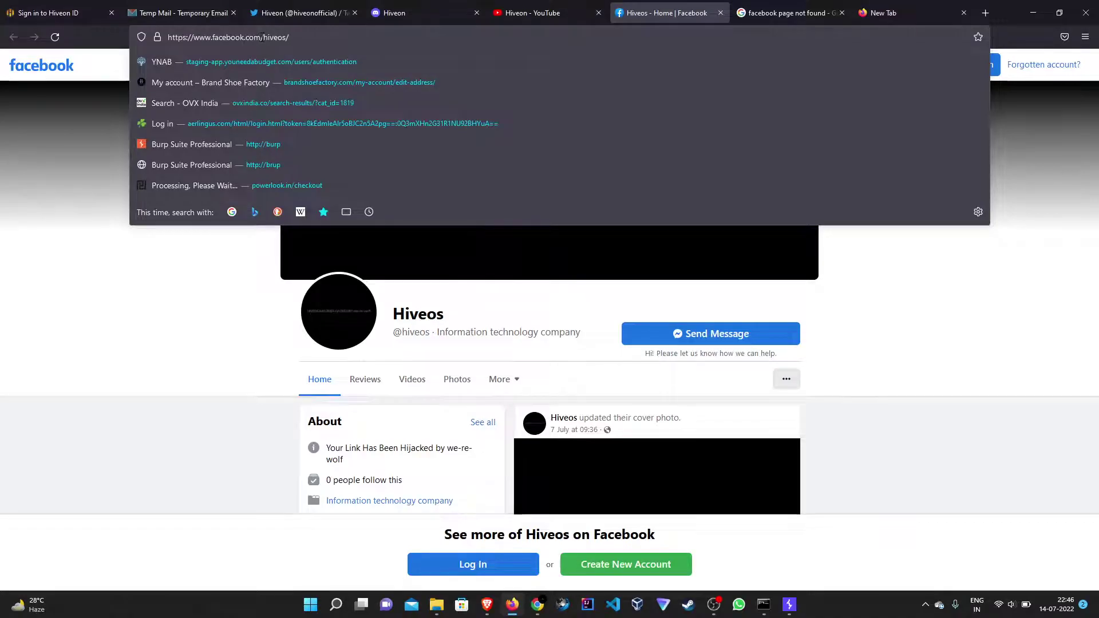
{"action": "left_click_drag", "start_coordinate": [268, 37], "coordinate": [292, 36]}
{"action": "left_click", "coordinate": [1013, 379]}
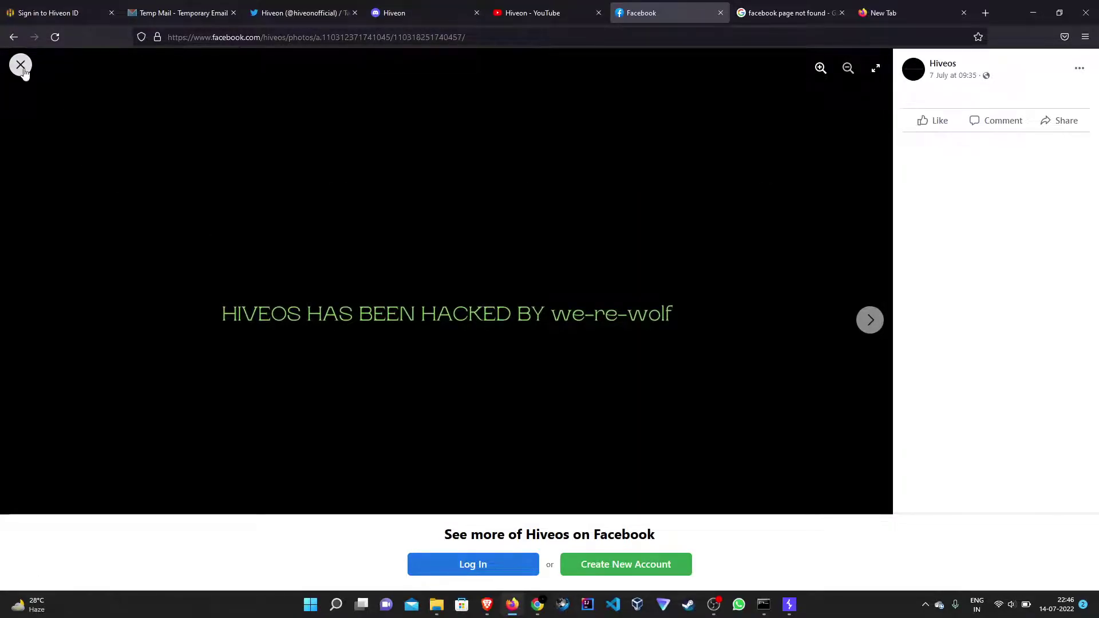
{"action": "left_click", "coordinate": [21, 65]}
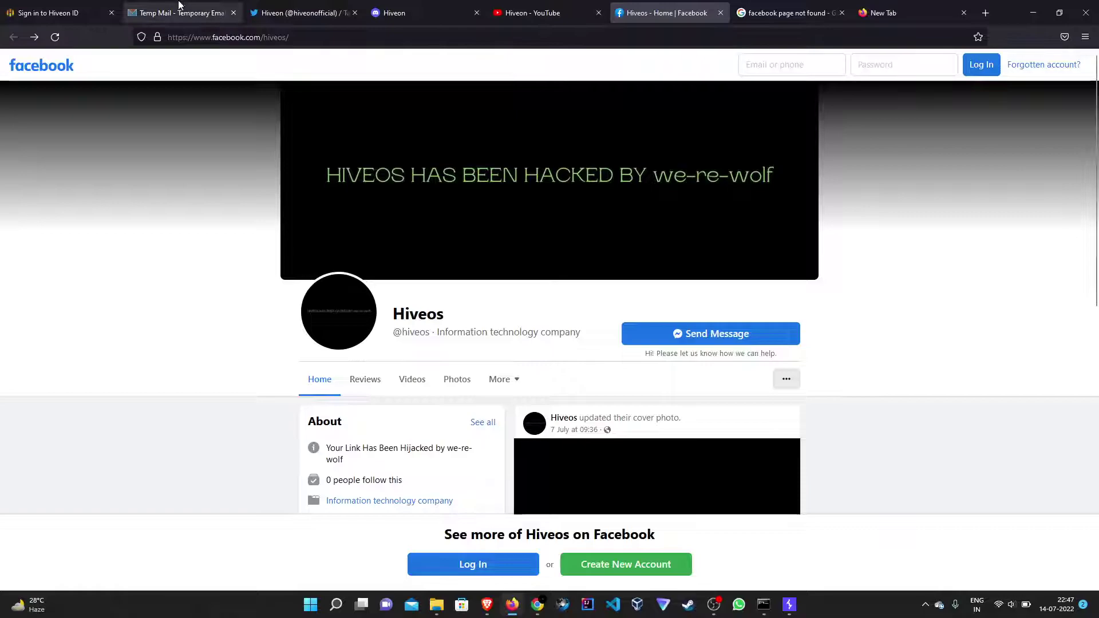
In the Hiveon ID tab, search 'hiveon' and open the official hiveon.com site.
{"action": "left_click", "coordinate": [197, 7]}
{"action": "left_click", "coordinate": [23, 6]}
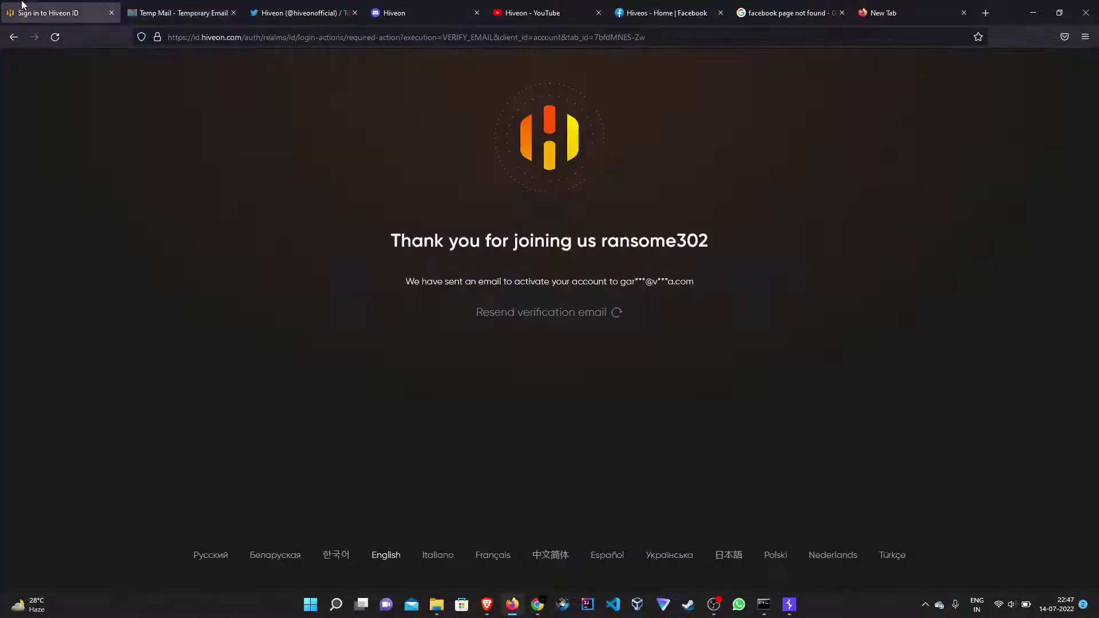
{"action": "left_click", "coordinate": [229, 37]}
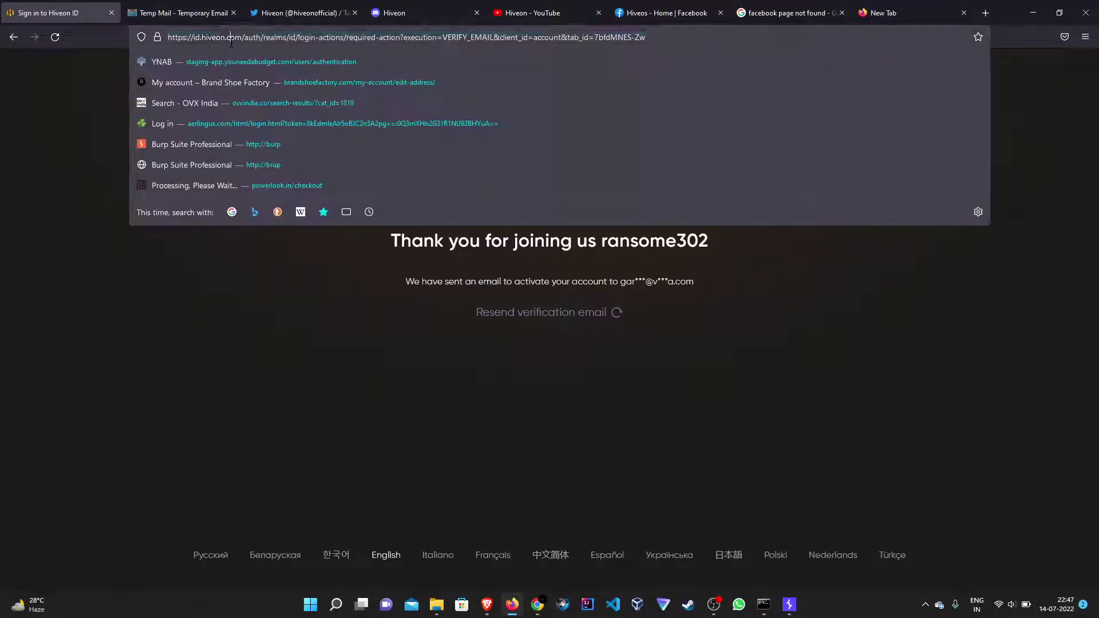
{"action": "type", "text": "hiveon"}
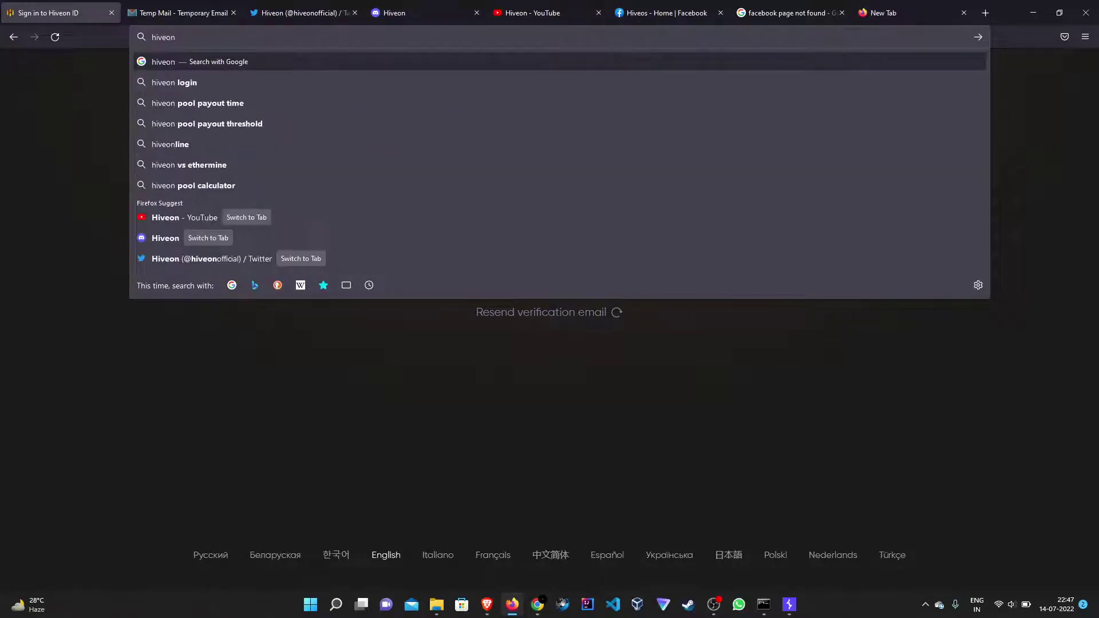
{"action": "key", "text": "Return"}
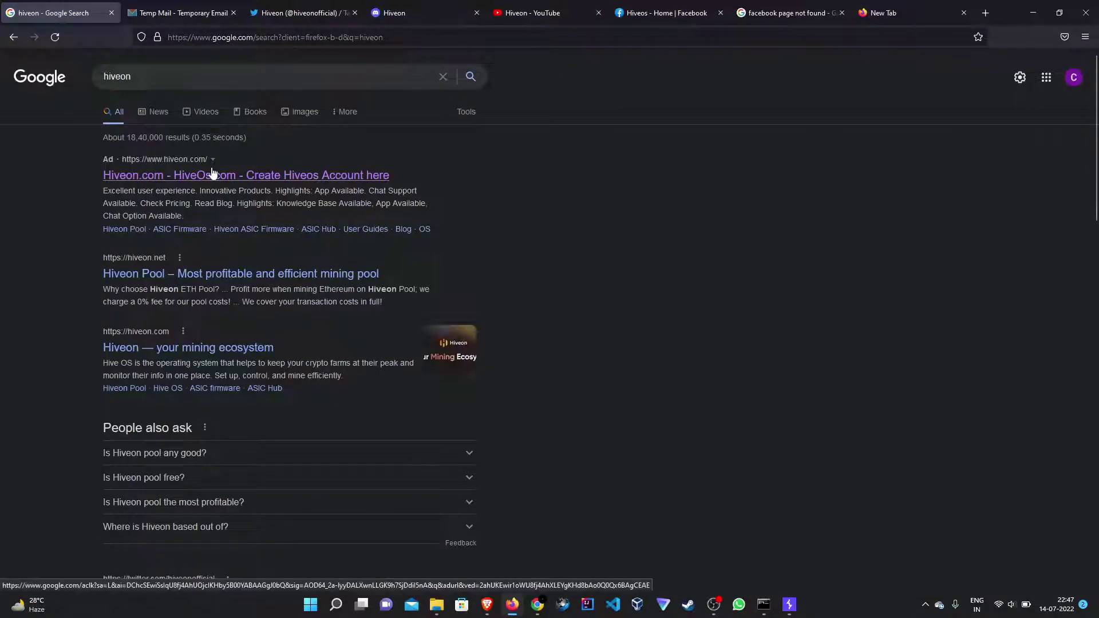
{"action": "left_click", "coordinate": [216, 174]}
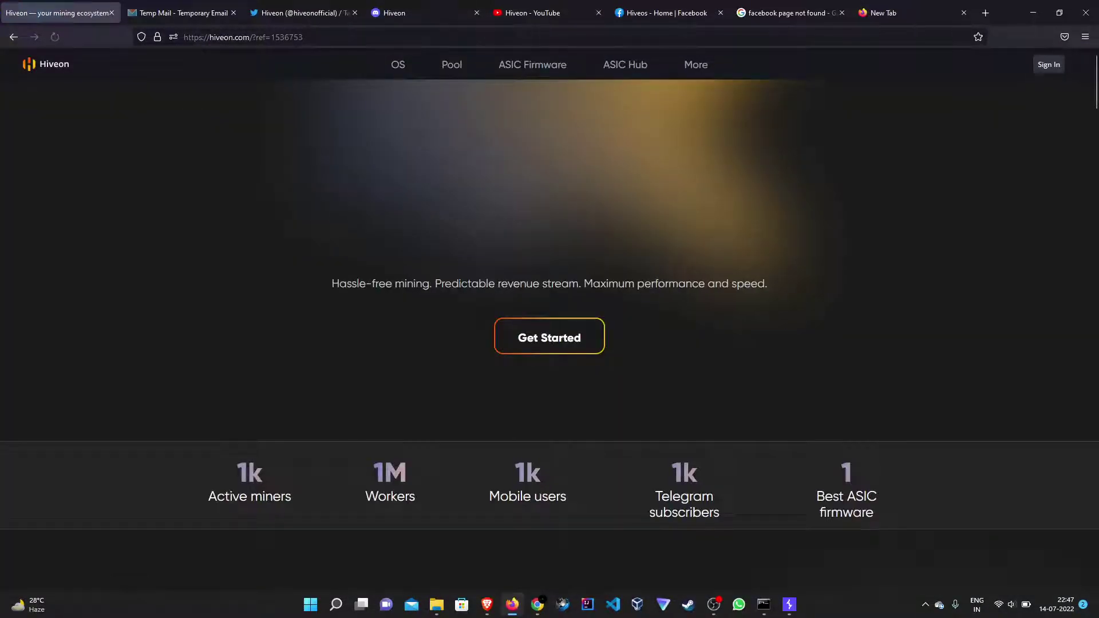
Dismiss the cookie notice and scroll to the 'Ready to Get started?' section and footer links.
{"action": "scroll", "coordinate": [751, 235], "scroll_direction": "down", "scroll_amount": 20}
{"action": "left_click", "coordinate": [740, 497]}
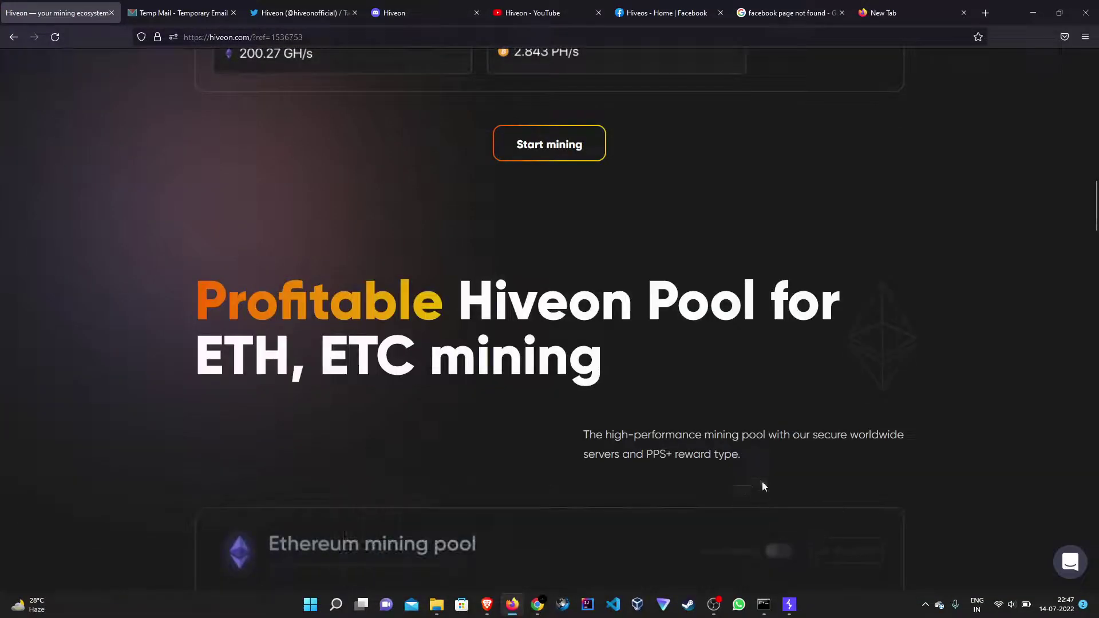
{"action": "scroll", "coordinate": [805, 406], "scroll_direction": "down", "scroll_amount": 10}
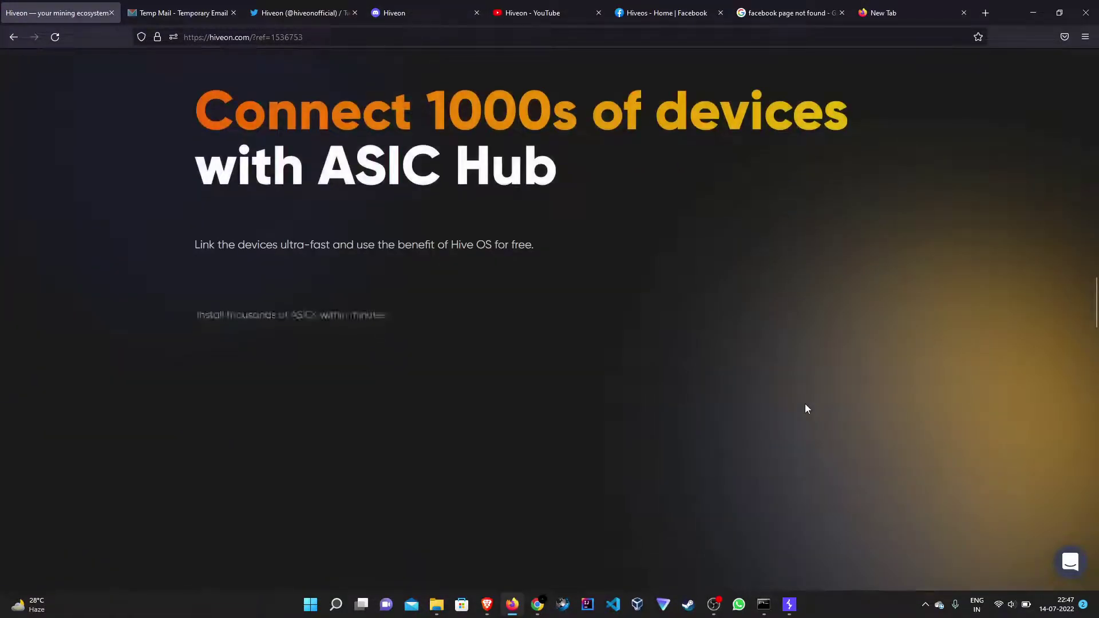
{"action": "scroll", "coordinate": [801, 401], "scroll_direction": "down", "scroll_amount": 6}
{"action": "scroll", "coordinate": [797, 400], "scroll_direction": "down", "scroll_amount": 5}
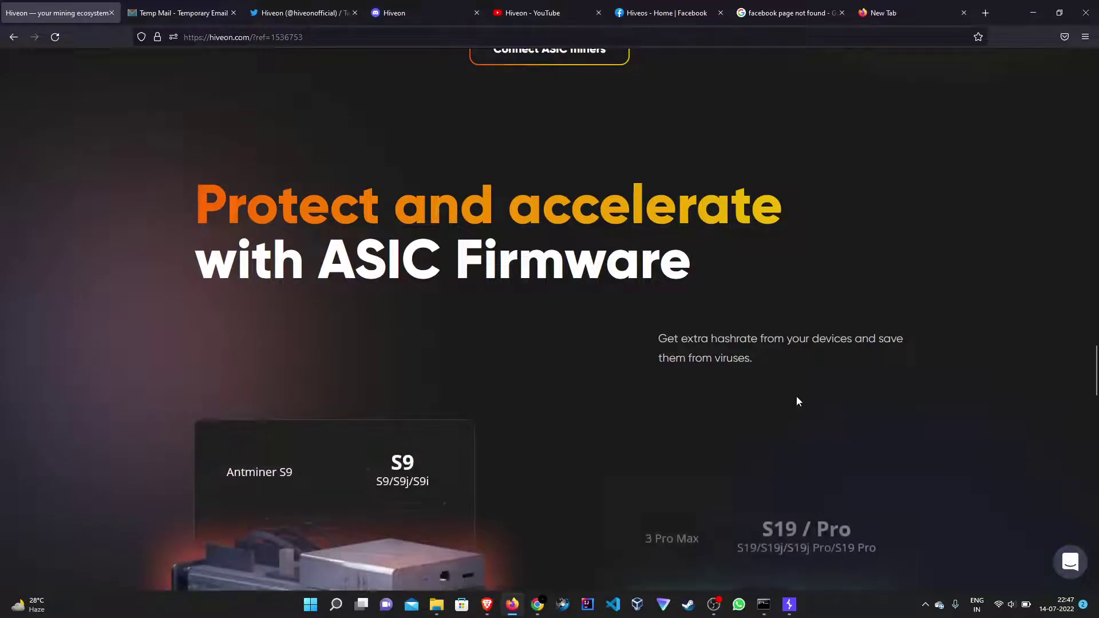
{"action": "scroll", "coordinate": [761, 401], "scroll_direction": "down", "scroll_amount": 3}
{"action": "scroll", "coordinate": [754, 401], "scroll_direction": "down", "scroll_amount": 10}
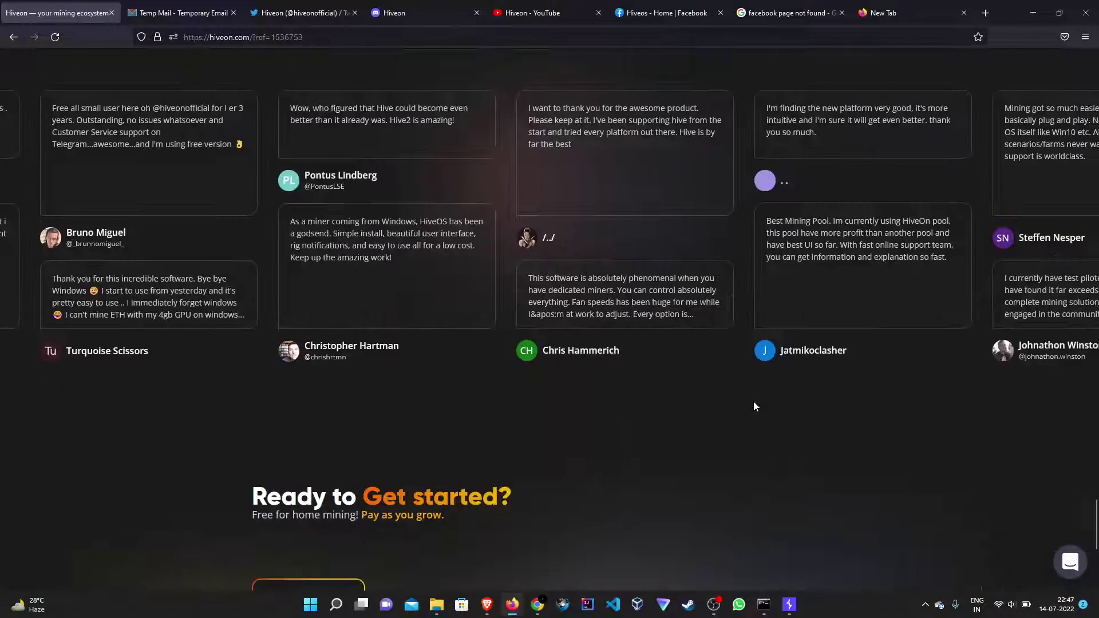
{"action": "scroll", "coordinate": [889, 363], "scroll_direction": "down", "scroll_amount": 6}
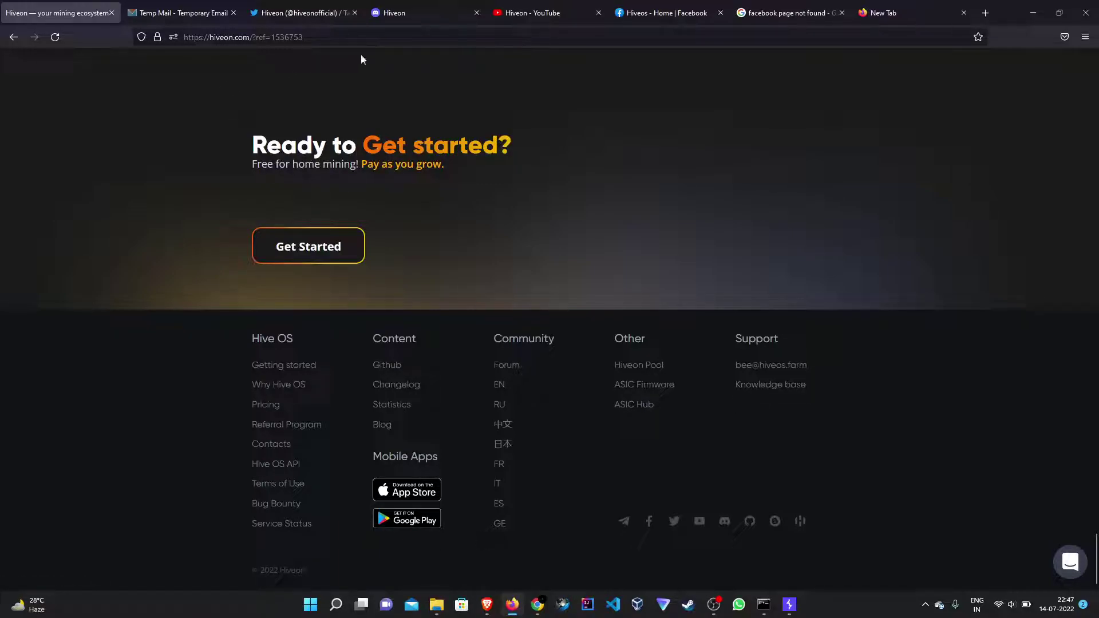
{"action": "left_click_drag", "start_coordinate": [223, 146], "coordinate": [484, 143]}
{"action": "left_click", "coordinate": [538, 135]}
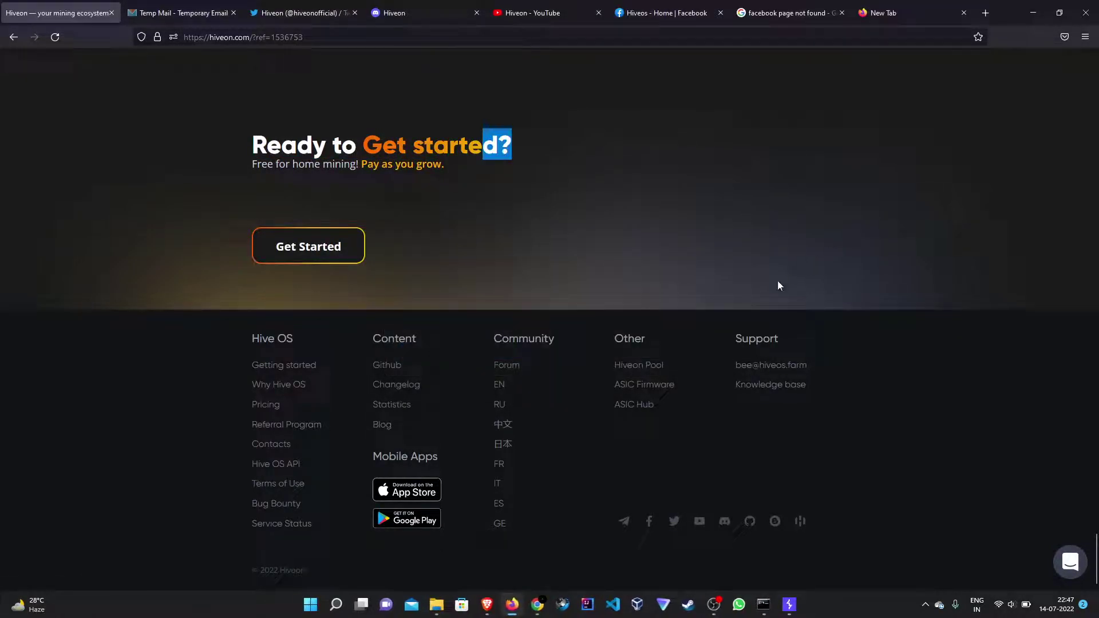
{"action": "mouse_move", "coordinate": [710, 611]}
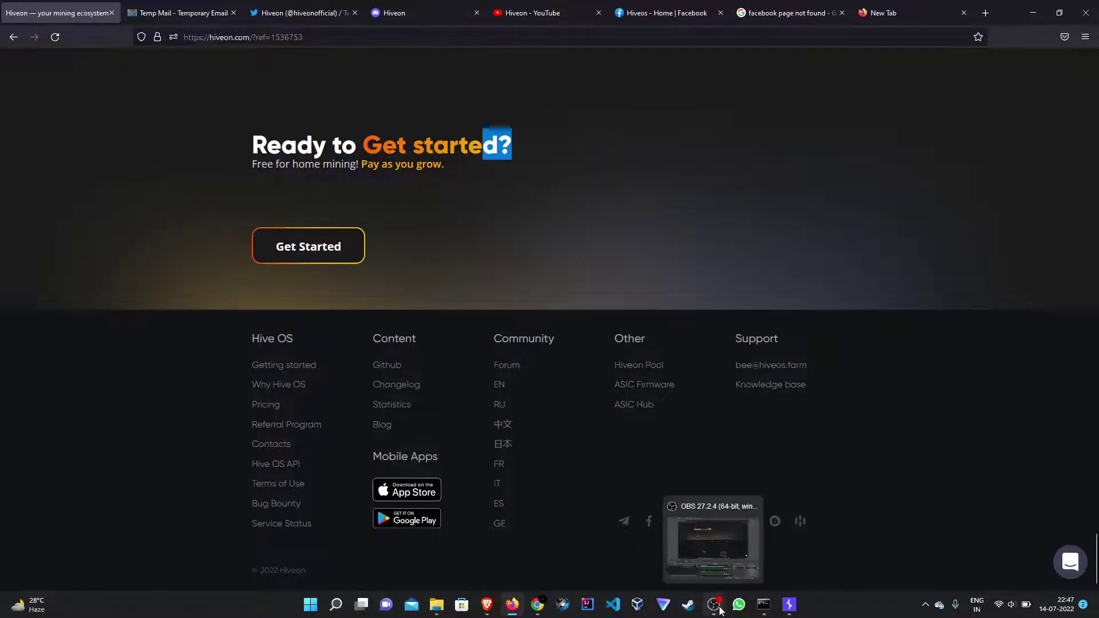